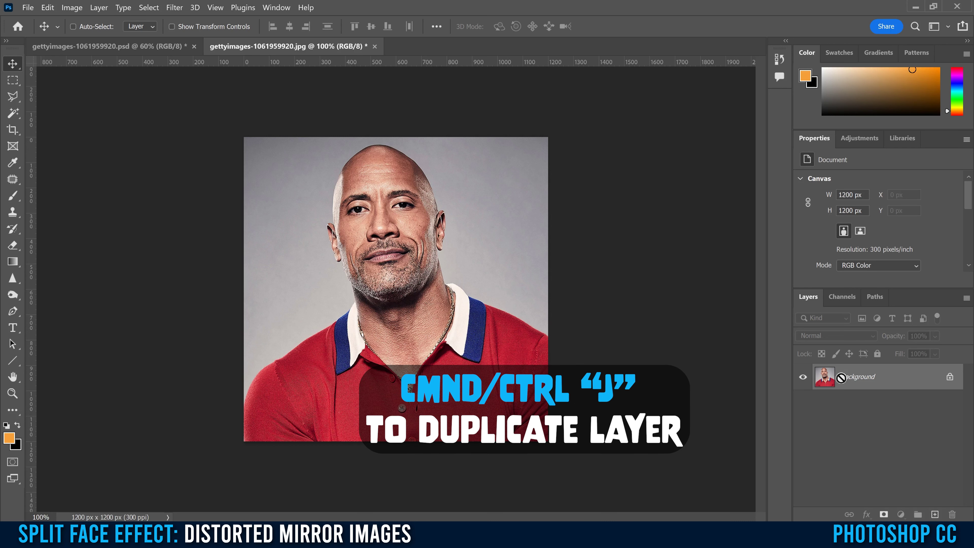
Duplicate the Background layer and mask the copy to a full-height rectangular selection about 512 px wide, ending at the middle of the face
{"action": "key", "text": "ctrl+j"}
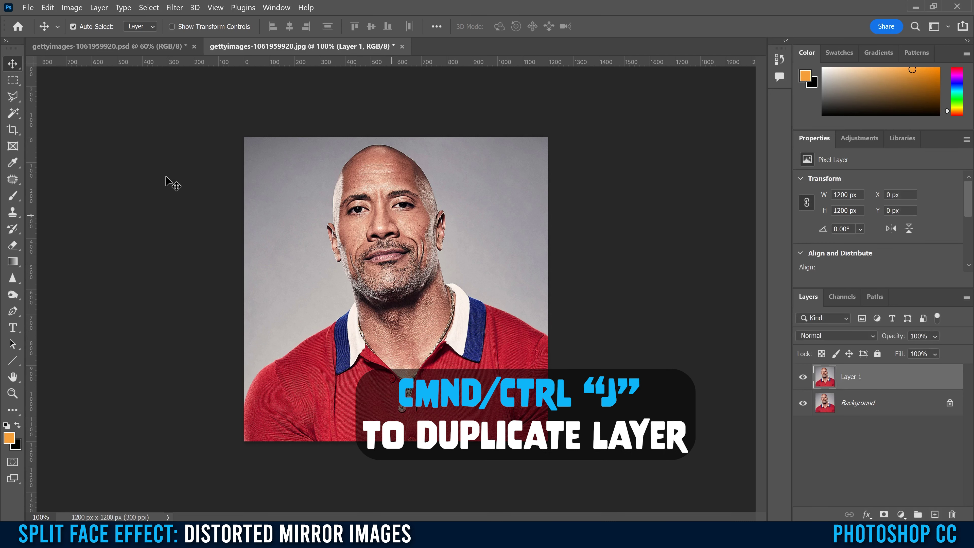
{"action": "left_click", "coordinate": [13, 81]}
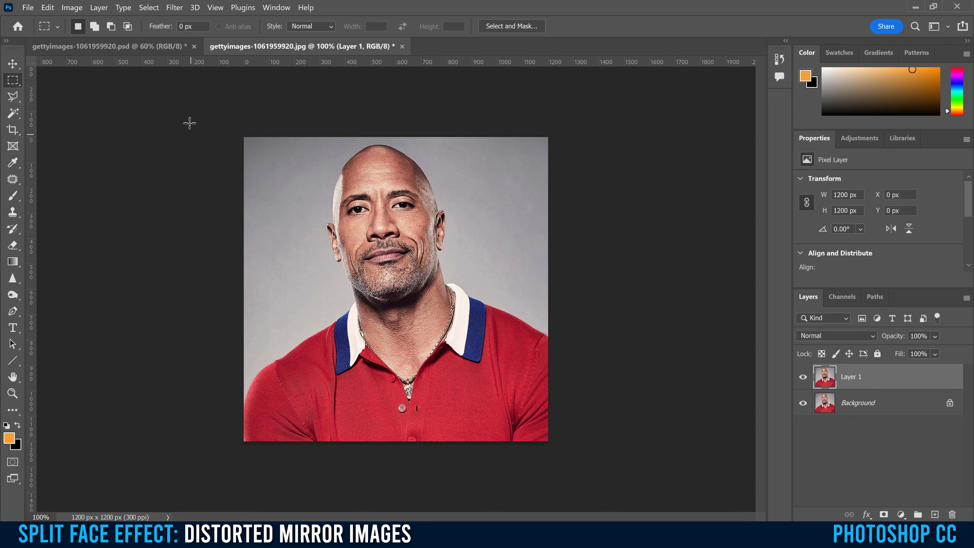
{"action": "left_click_drag", "start_coordinate": [180, 99], "coordinate": [373, 513]}
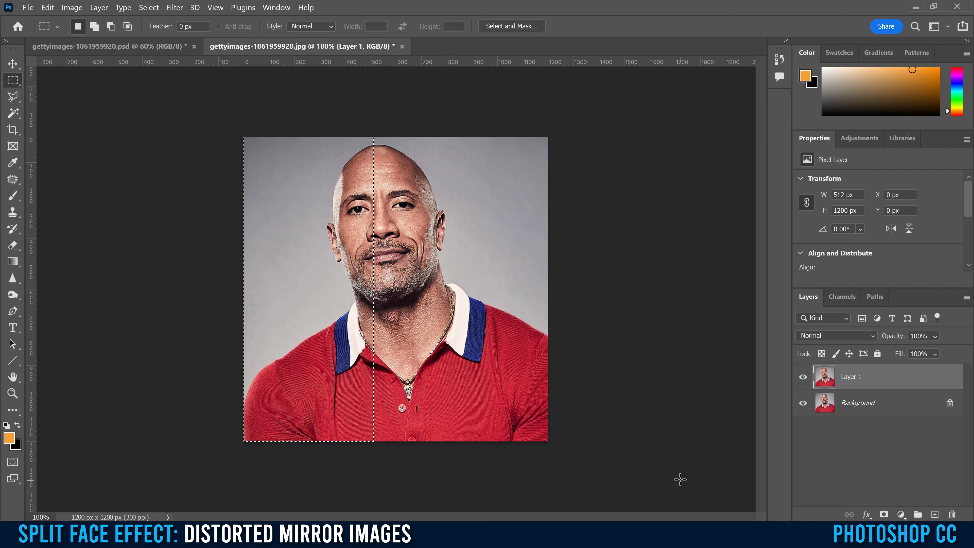
{"action": "left_click", "coordinate": [883, 514]}
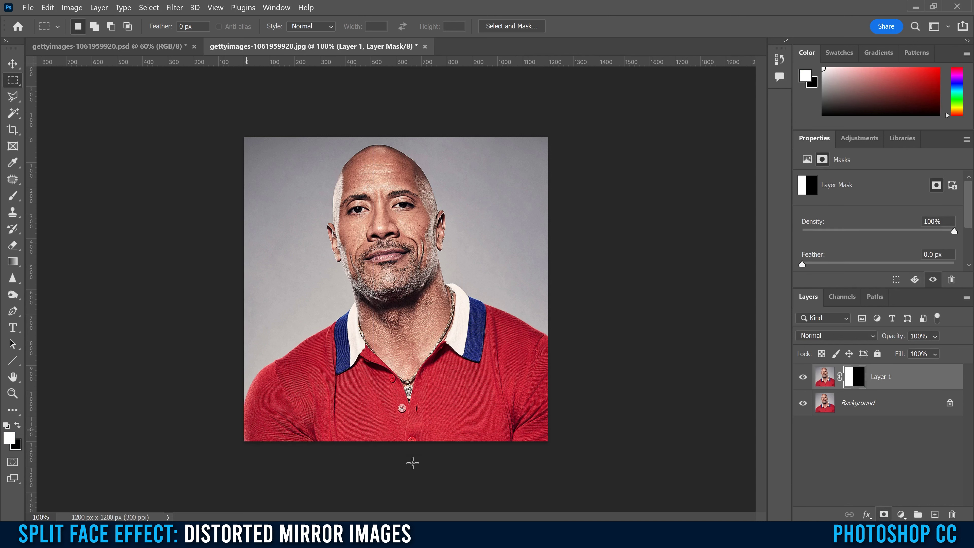
Hide the Background layer, then duplicate the masked Layer 1 and flip the duplicate horizontally
{"action": "left_click", "coordinate": [803, 404]}
{"action": "left_click", "coordinate": [824, 377]}
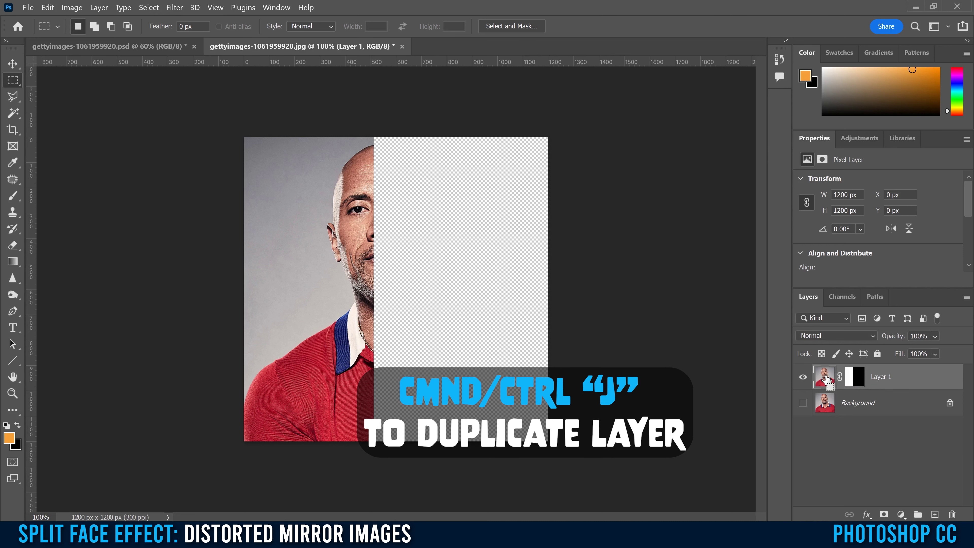
{"action": "key", "text": "ctrl+j"}
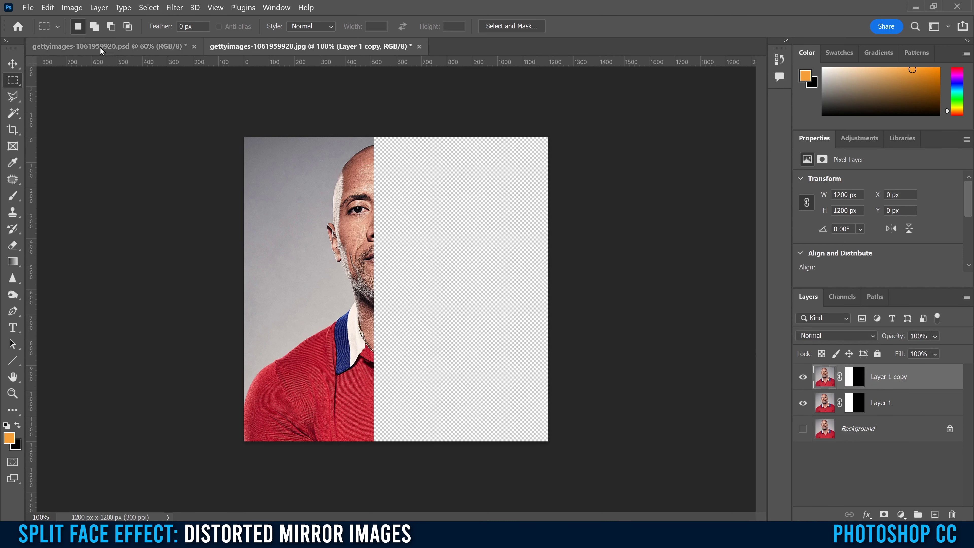
{"action": "left_click", "coordinate": [47, 7]}
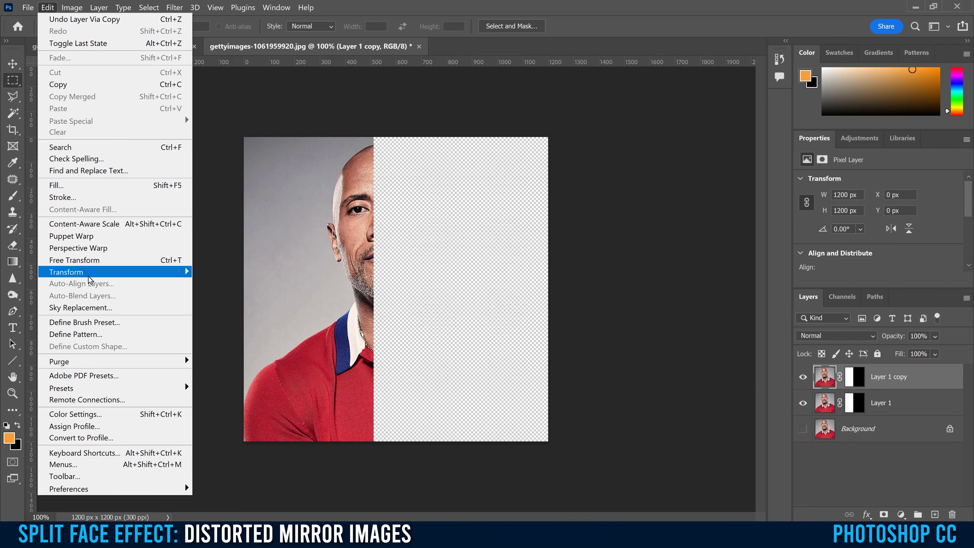
{"action": "mouse_move", "coordinate": [118, 276]}
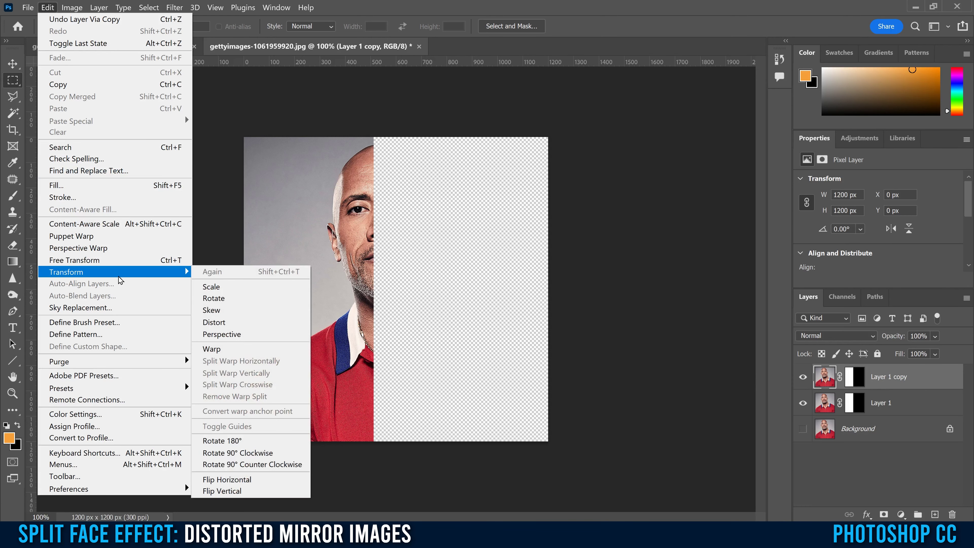
{"action": "left_click", "coordinate": [244, 479]}
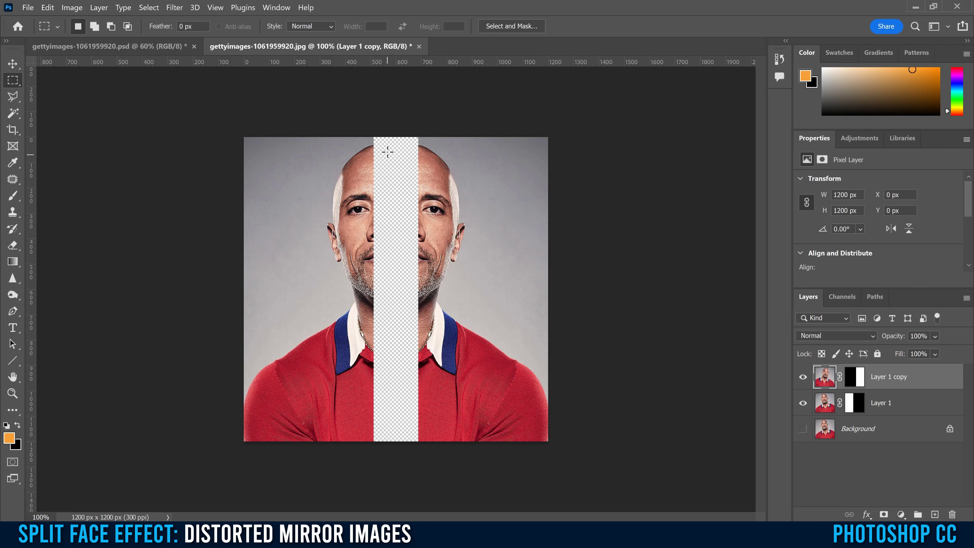
Move the two half-face layers inward until they meet, with Layer 1 at X 115 px and Layer 1 copy at X -61 px
{"action": "left_click", "coordinate": [12, 64]}
{"action": "mouse_move", "coordinate": [348, 261]}
{"action": "left_mouse_down"}
{"action": "mouse_move", "coordinate": [362, 261]}
{"action": "mouse_move", "coordinate": [318, 266]}
{"action": "mouse_move", "coordinate": [341, 264]}
{"action": "left_mouse_up"}
{"action": "key", "text": "ctrl+z"}
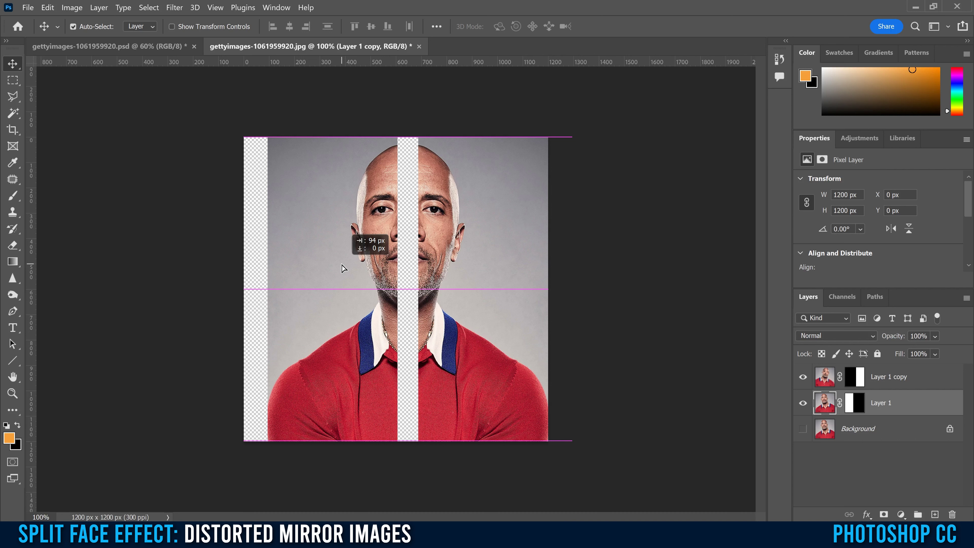
{"action": "left_click_drag", "start_coordinate": [343, 267], "coordinate": [346, 264]}
{"action": "left_click_drag", "start_coordinate": [479, 264], "coordinate": [464, 264]}
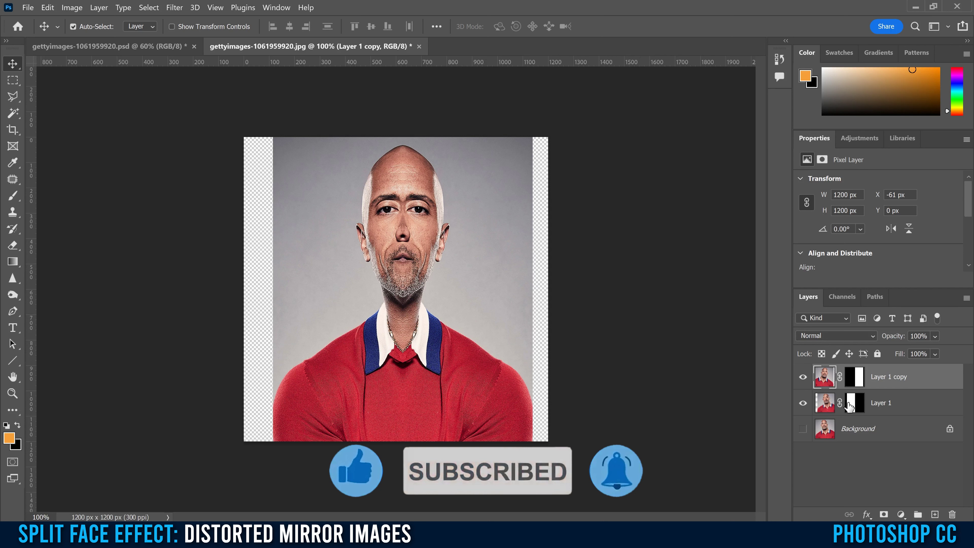
Invert the layer masks of Layer 1 copy and Layer 1 to mirror the other side of the face
{"action": "left_click", "coordinate": [856, 379]}
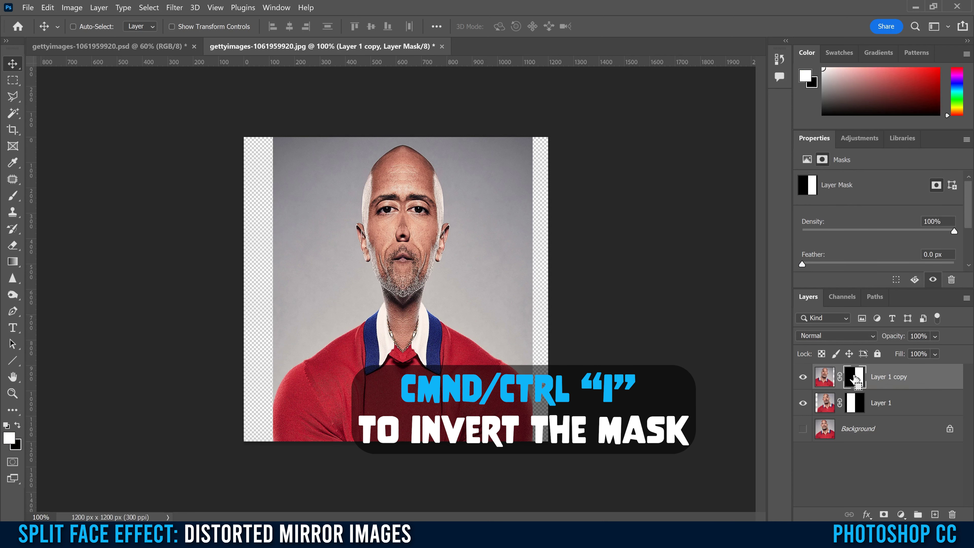
{"action": "key", "text": "ctrl+i"}
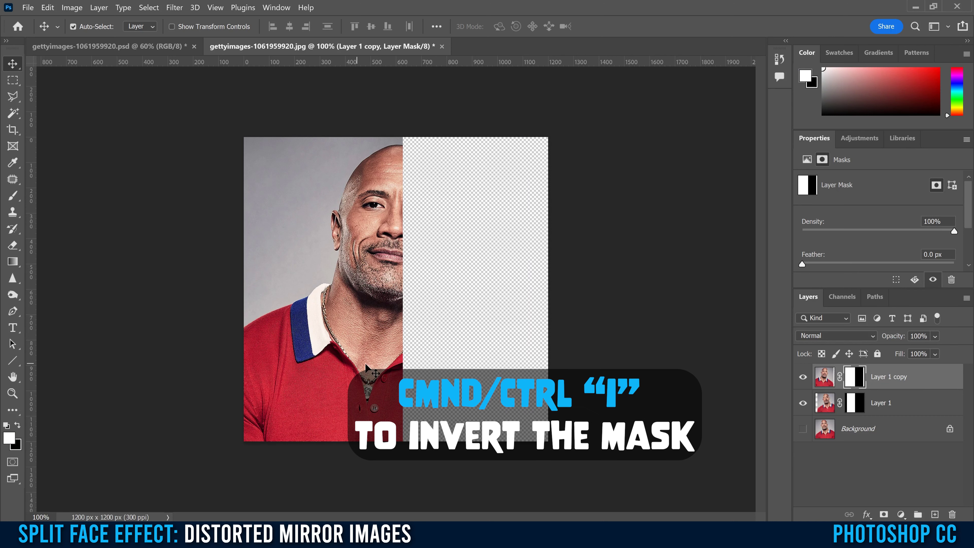
{"action": "left_click", "coordinate": [854, 403]}
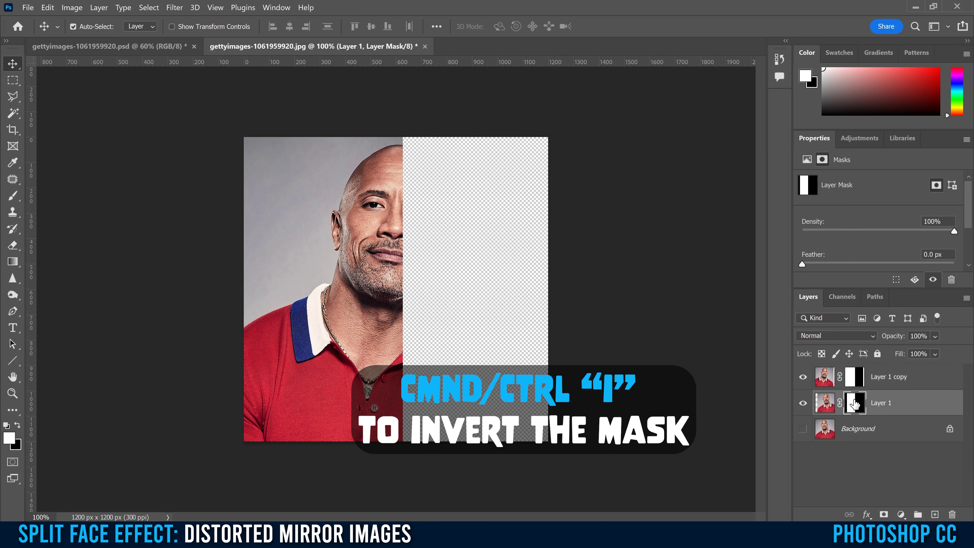
{"action": "key", "text": "ctrl+i"}
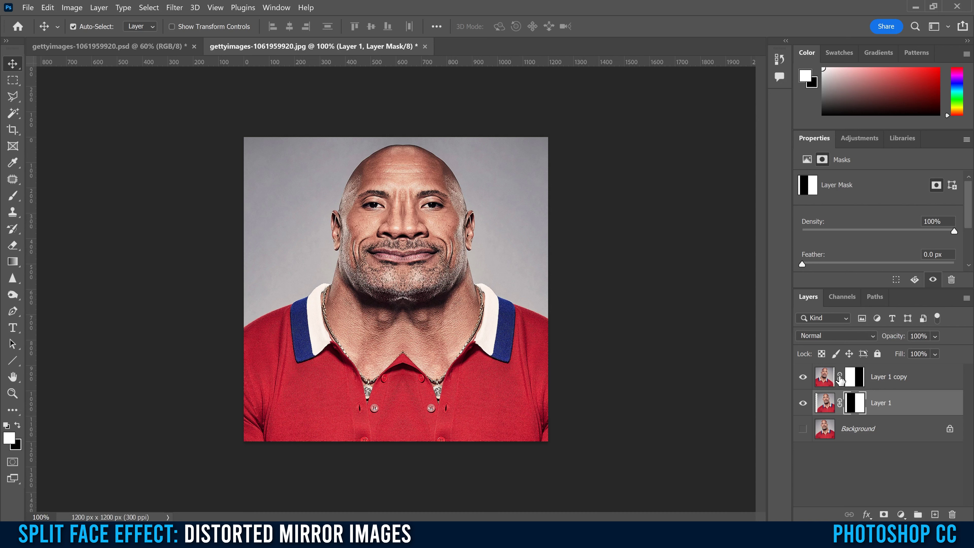
Unlink the layer masks from their images on both Layer 1 copy and Layer 1
{"action": "left_click", "coordinate": [840, 377]}
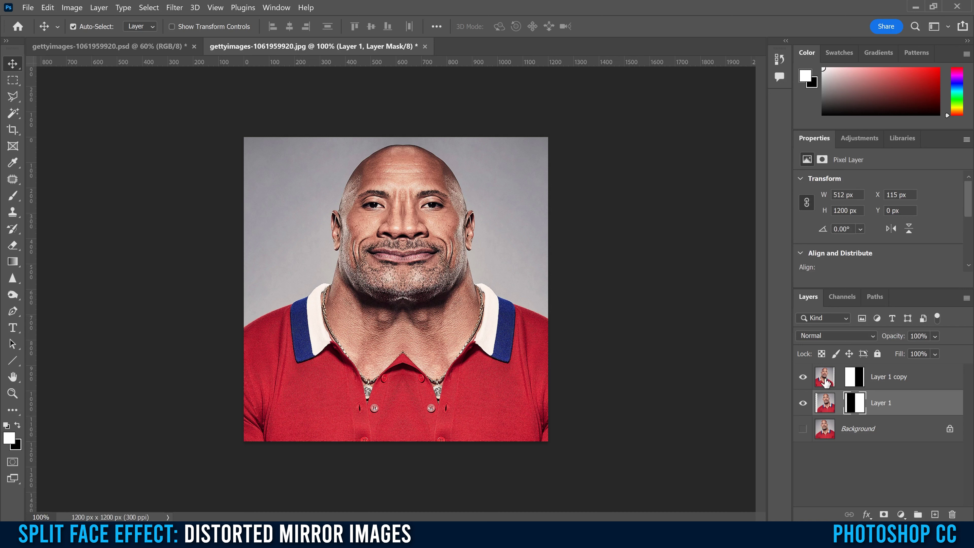
{"action": "left_click", "coordinate": [824, 378]}
{"action": "left_click", "coordinate": [853, 378]}
Nudge only the image of Layer 1 copy to the left inside its mask, to X -82 px
{"action": "left_click", "coordinate": [821, 379]}
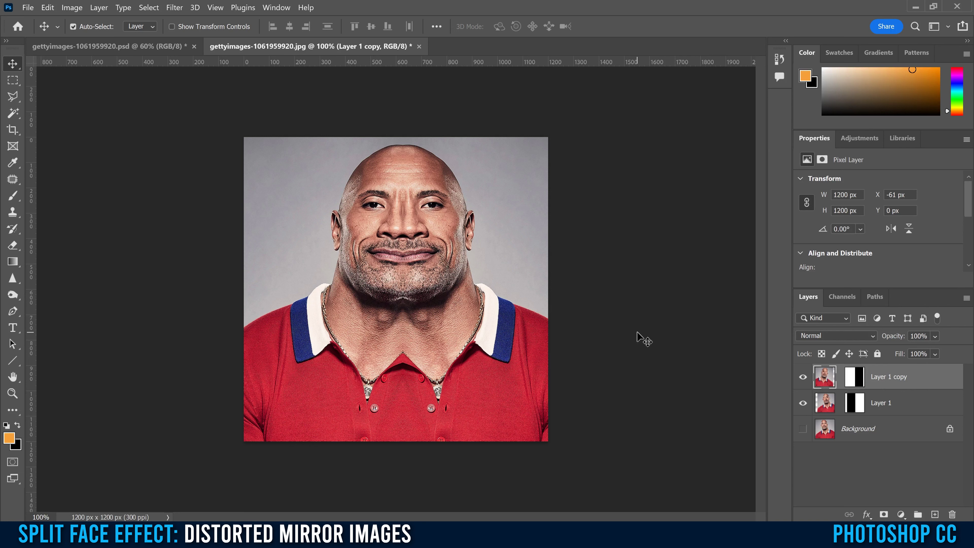
{"action": "key", "text": "Left"}
{"action": "key", "text": "Left"}
{"action": "key", "text": "Left"}
{"action": "key", "text": "Left"}
{"action": "key", "text": "Left"}
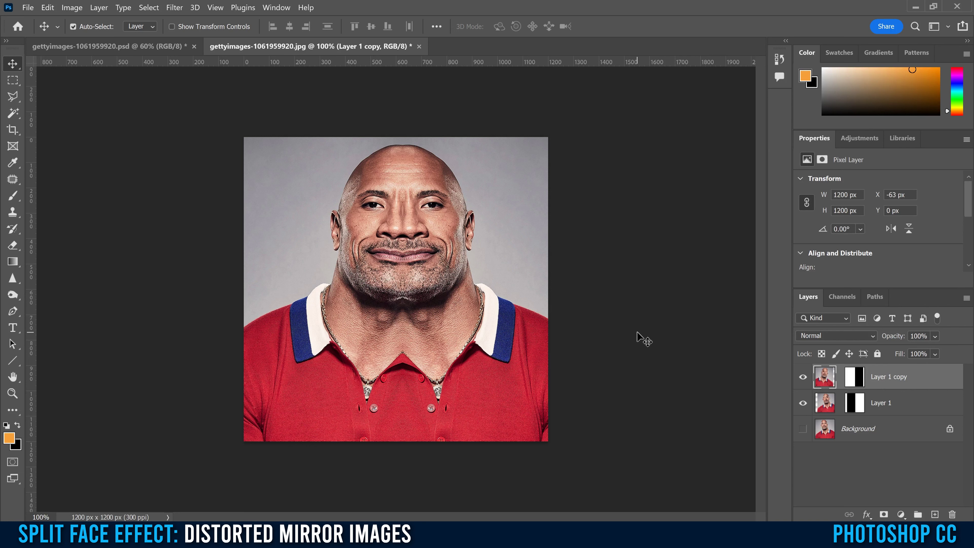
{"action": "key", "text": "Left"}
{"action": "key", "text": "Left"}
{"action": "key", "text": "Left"}
{"action": "key", "text": "Left"}
{"action": "key", "text": "Left"}
{"action": "key", "text": "Left"}
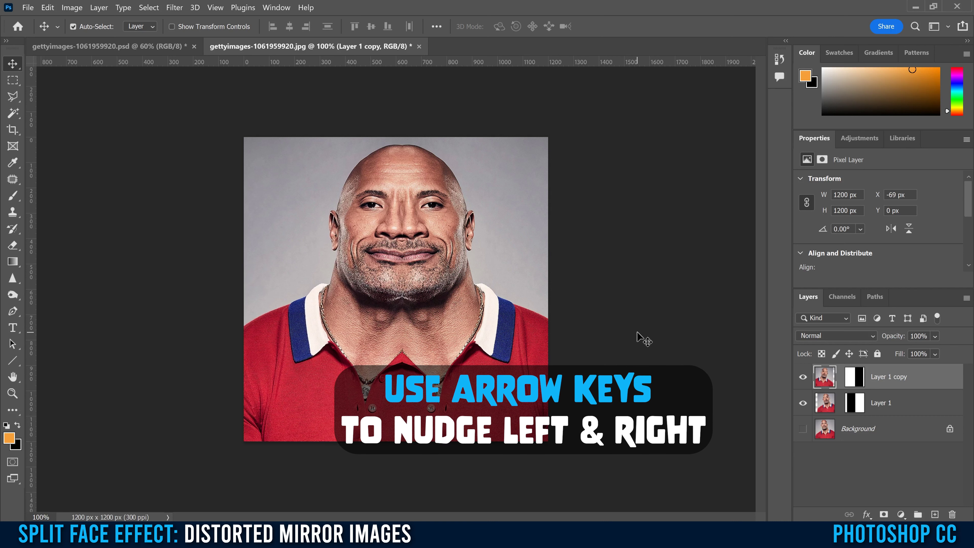
{"action": "key", "text": "Left"}
{"action": "key", "text": "Left"}
{"action": "key", "text": "Left"}
{"action": "key", "text": "Left"}
{"action": "key", "text": "Left"}
{"action": "key", "text": "Left"}
{"action": "key", "text": "Left"}
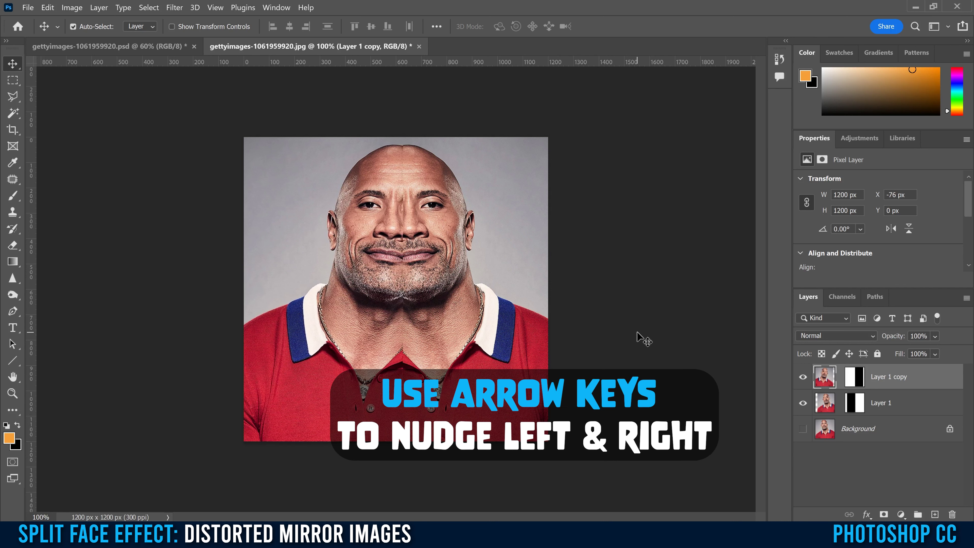
{"action": "key", "text": "Left"}
{"action": "key", "text": "Left"}
{"action": "key", "text": "Left"}
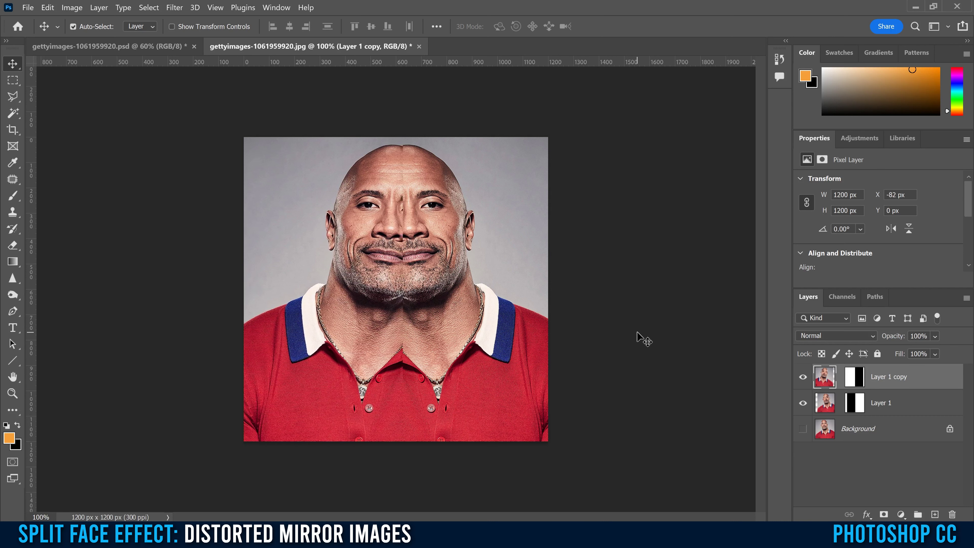
Try nudging the Layer 1 image right inside its mask to X 136 px, and undo the nudges on both layers
{"action": "left_click", "coordinate": [824, 405]}
{"action": "key", "text": "Right"}
{"action": "key", "text": "Right"}
{"action": "key", "text": "Right"}
{"action": "key", "text": "Right"}
{"action": "key", "text": "Right"}
{"action": "key", "text": "Right"}
{"action": "key", "text": "Right"}
{"action": "key", "text": "Right"}
{"action": "key", "text": "Right"}
{"action": "key", "text": "Right"}
{"action": "key", "text": "Right"}
{"action": "key", "text": "Right"}
{"action": "key", "text": "Right"}
{"action": "key", "text": "Right"}
{"action": "key", "text": "Right"}
{"action": "key", "text": "Right"}
{"action": "key", "text": "Right"}
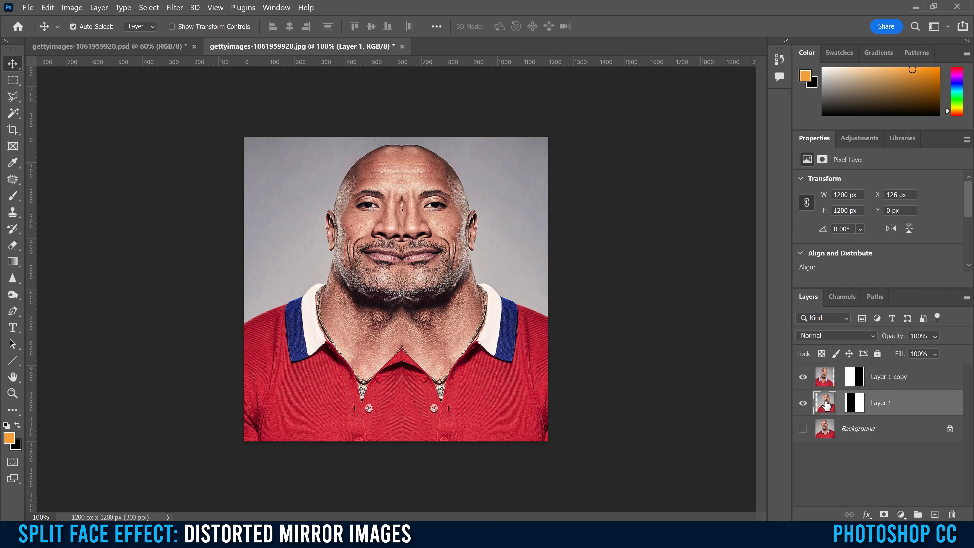
{"action": "key", "text": "Right"}
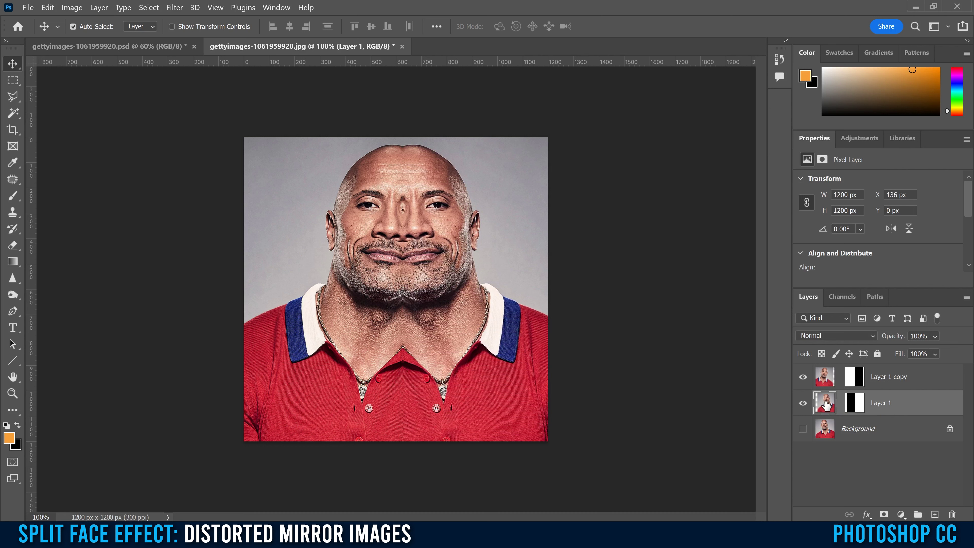
{"action": "key", "text": "ctrl+z"}
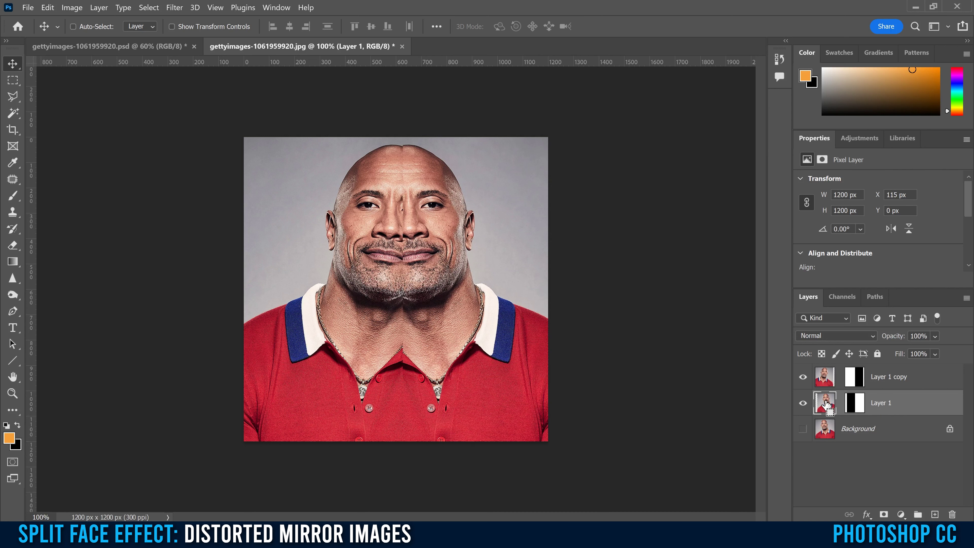
{"action": "key", "text": "ctrl+z"}
Nudge the Layer 1 image left inside its mask to X 5 px to distort that half of the face
{"action": "key", "text": "Left"}
{"action": "key", "text": "Left"}
{"action": "key", "text": "Left"}
{"action": "key", "text": "Left"}
{"action": "key", "text": "Left"}
{"action": "key", "text": "Left"}
{"action": "key", "text": "Left"}
{"action": "key", "text": "Left"}
{"action": "key", "text": "Left"}
{"action": "key", "text": "Left"}
{"action": "key", "text": "Left"}
{"action": "key", "text": "Left"}
{"action": "key", "text": "Left"}
{"action": "key", "text": "Left"}
{"action": "key", "text": "Left"}
{"action": "key", "text": "Left"}
{"action": "key", "text": "Left"}
{"action": "key", "text": "Left"}
{"action": "key", "text": "Left"}
{"action": "key", "text": "Left"}
{"action": "key", "text": "Left"}
{"action": "key", "text": "Left"}
{"action": "key", "text": "Left"}
{"action": "key", "text": "Left"}
{"action": "key", "text": "Left"}
{"action": "key", "text": "Left"}
{"action": "key", "text": "Left"}
{"action": "key", "text": "Left"}
{"action": "key", "text": "Left"}
{"action": "key", "text": "Left"}
{"action": "key", "text": "Left"}
{"action": "key", "text": "Left"}
{"action": "key", "text": "Left"}
{"action": "key", "text": "Left"}
{"action": "key", "text": "Left"}
{"action": "key", "text": "Left"}
{"action": "key", "text": "Left"}
{"action": "key", "text": "Left"}
{"action": "key", "text": "Left"}
{"action": "key", "text": "Left"}
{"action": "key", "text": "Left"}
{"action": "key", "text": "Left"}
{"action": "key", "text": "Left"}
{"action": "key", "text": "Left"}
{"action": "key", "text": "Left"}
{"action": "key", "text": "Left"}
{"action": "key", "text": "Left"}
{"action": "key", "text": "Left"}
{"action": "key", "text": "Left"}
{"action": "key", "text": "Left"}
{"action": "key", "text": "Left"}
{"action": "key", "text": "Left"}
{"action": "key", "text": "Left"}
{"action": "key", "text": "Left"}
{"action": "key", "text": "Left"}
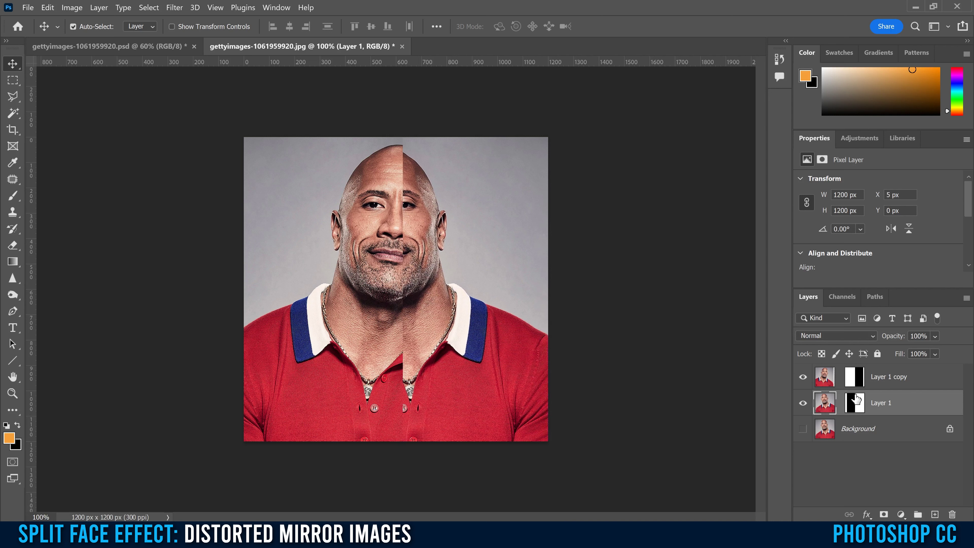
Nudge only the image of Layer 1 copy right inside its mask to X 49 px
{"action": "left_click", "coordinate": [832, 380]}
{"action": "key", "text": "Right"}
{"action": "key", "text": "Right"}
{"action": "key", "text": "Right"}
{"action": "key", "text": "Right"}
{"action": "key", "text": "Right"}
{"action": "key", "text": "Right"}
{"action": "key", "text": "Right"}
{"action": "key", "text": "Right"}
{"action": "key", "text": "Right"}
{"action": "key", "text": "Right"}
{"action": "key", "text": "Right"}
{"action": "key", "text": "Right"}
{"action": "key", "text": "Right"}
{"action": "key", "text": "Right"}
{"action": "key", "text": "Right"}
{"action": "key", "text": "Right"}
{"action": "key", "text": "Right"}
{"action": "key", "text": "Right"}
{"action": "key", "text": "Right"}
{"action": "key", "text": "Right"}
{"action": "key", "text": "Right"}
{"action": "key", "text": "Right"}
{"action": "key", "text": "Right"}
{"action": "key", "text": "Right"}
{"action": "key", "text": "Right"}
{"action": "key", "text": "Right"}
{"action": "key", "text": "Right"}
{"action": "key", "text": "Right"}
{"action": "key", "text": "Right"}
{"action": "key", "text": "Right"}
{"action": "key", "text": "Right"}
{"action": "key", "text": "Right"}
{"action": "key", "text": "Right"}
{"action": "key", "text": "Right"}
{"action": "key", "text": "Right"}
{"action": "key", "text": "Right"}
{"action": "key", "text": "Right"}
{"action": "key", "text": "Right"}
{"action": "key", "text": "Right"}
{"action": "key", "text": "Right"}
{"action": "key", "text": "Right"}
{"action": "key", "text": "Right"}
{"action": "key", "text": "Right"}
{"action": "key", "text": "Right"}
{"action": "key", "text": "Right"}
{"action": "key", "text": "Right"}
{"action": "key", "text": "Right"}
{"action": "key", "text": "Right"}
{"action": "key", "text": "Right"}
{"action": "key", "text": "Right"}
{"action": "key", "text": "Right"}
{"action": "key", "text": "Right"}
{"action": "key", "text": "Right"}
{"action": "key", "text": "Right"}
{"action": "key", "text": "Right"}
{"action": "key", "text": "Right"}
{"action": "key", "text": "Right"}
{"action": "key", "text": "Right"}
{"action": "key", "text": "Right"}
{"action": "key", "text": "Right"}
{"action": "key", "text": "Left"}
{"action": "key", "text": "Left"}
{"action": "key", "text": "Left"}
{"action": "key", "text": "Left"}
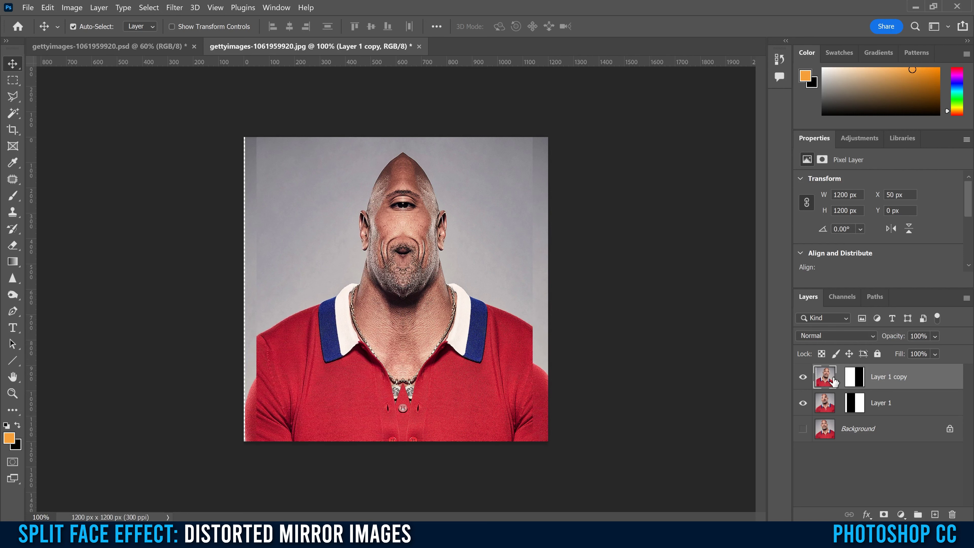
{"action": "key", "text": "Left"}
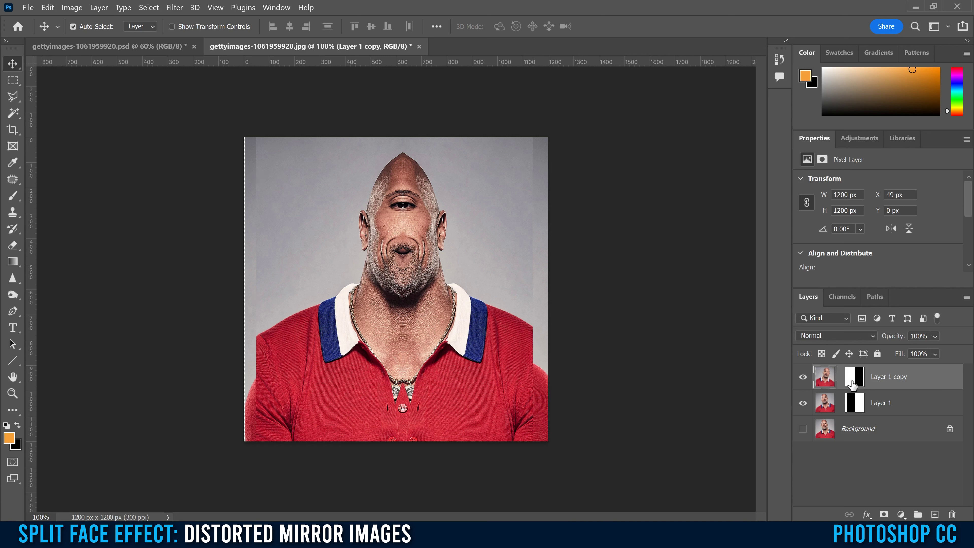
On the Layer 1 copy mask, marquee a full-height strip along the image's right edge, fill it with black and deselect
{"action": "left_click", "coordinate": [855, 381]}
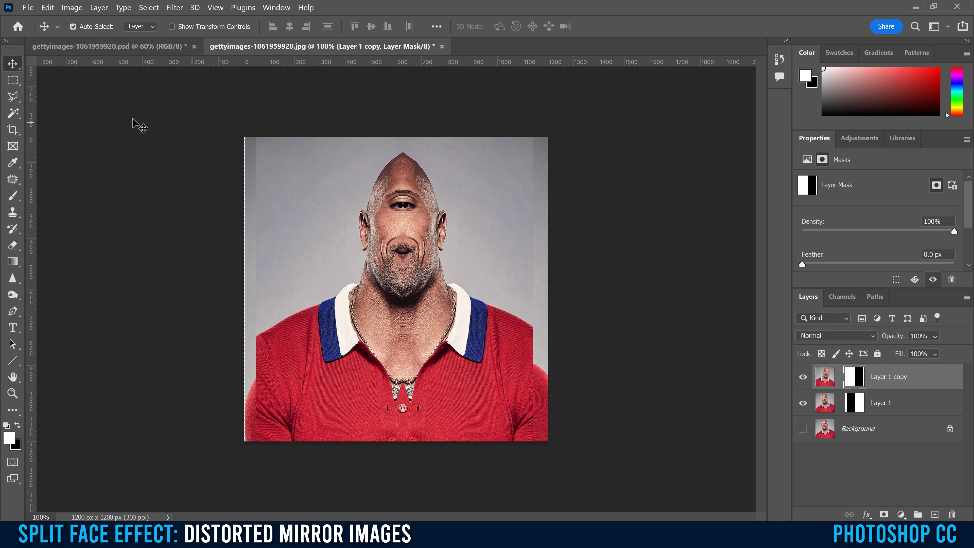
{"action": "left_click", "coordinate": [12, 80]}
{"action": "left_click_drag", "start_coordinate": [575, 127], "coordinate": [525, 487]}
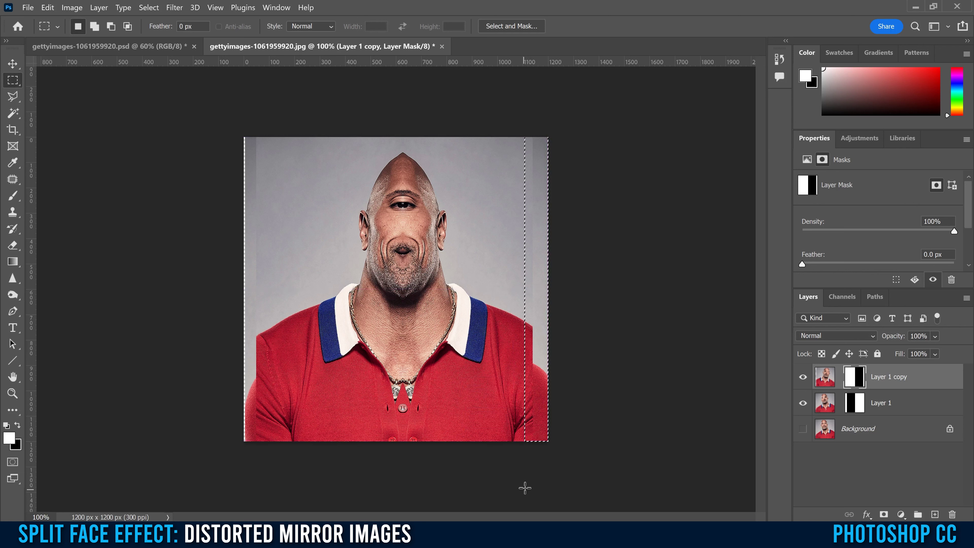
{"action": "left_click", "coordinate": [48, 7]}
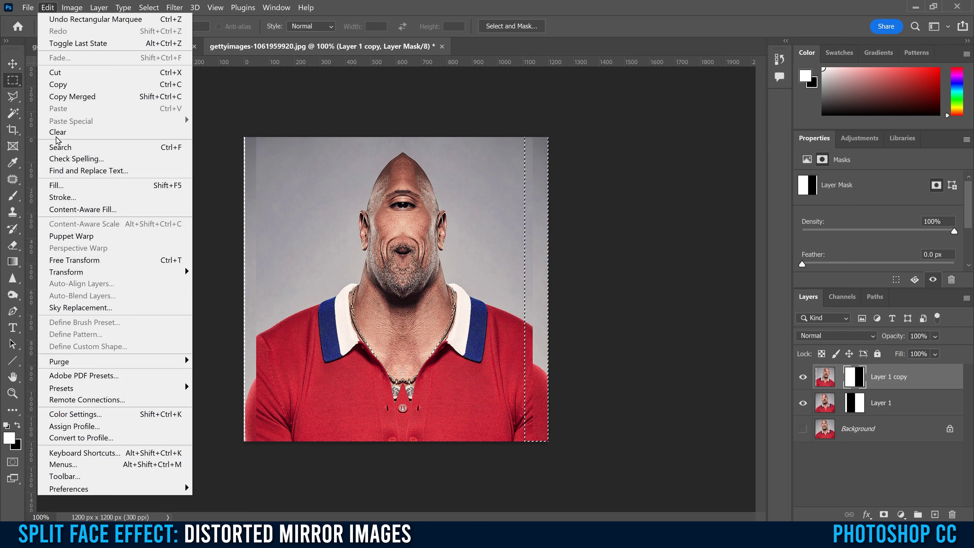
{"action": "left_click", "coordinate": [58, 187]}
{"action": "left_click", "coordinate": [345, 164]}
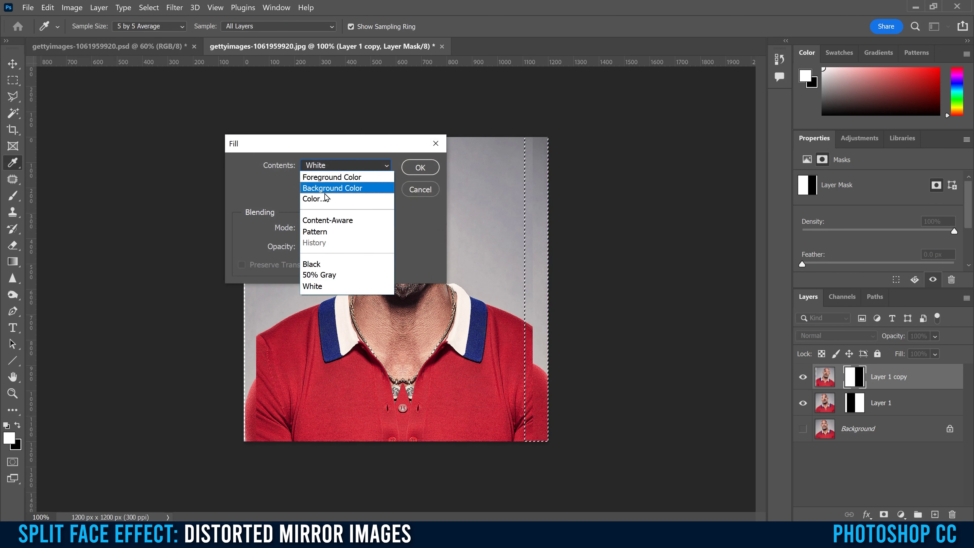
{"action": "left_click", "coordinate": [317, 265]}
{"action": "left_click", "coordinate": [420, 167]}
{"action": "key", "text": "ctrl+d"}
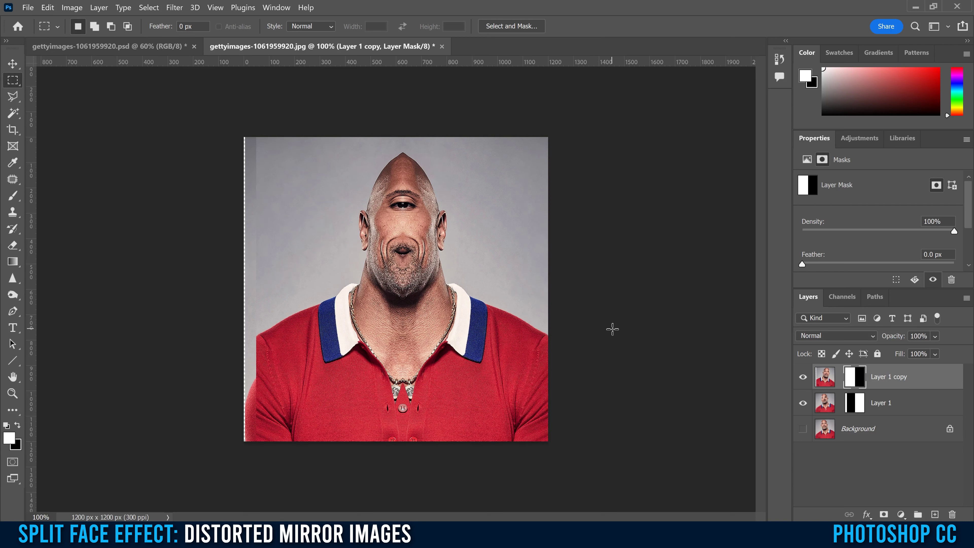
On the Layer 1 mask, marquee a full-height strip along the image's left edge, fill it with black and deselect
{"action": "left_click", "coordinate": [854, 403]}
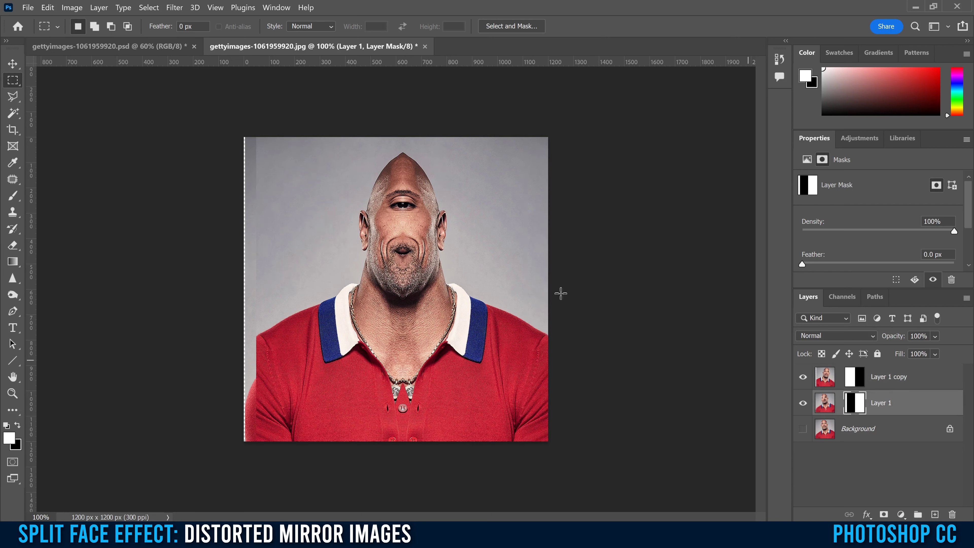
{"action": "left_click_drag", "start_coordinate": [206, 114], "coordinate": [264, 498]}
{"action": "left_click", "coordinate": [47, 7]}
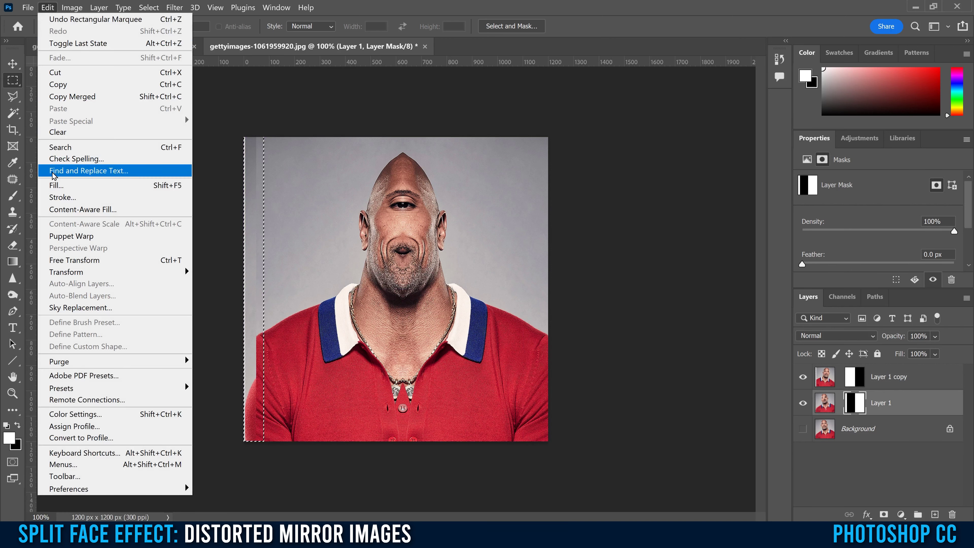
{"action": "left_click", "coordinate": [54, 185]}
{"action": "left_click", "coordinate": [416, 169]}
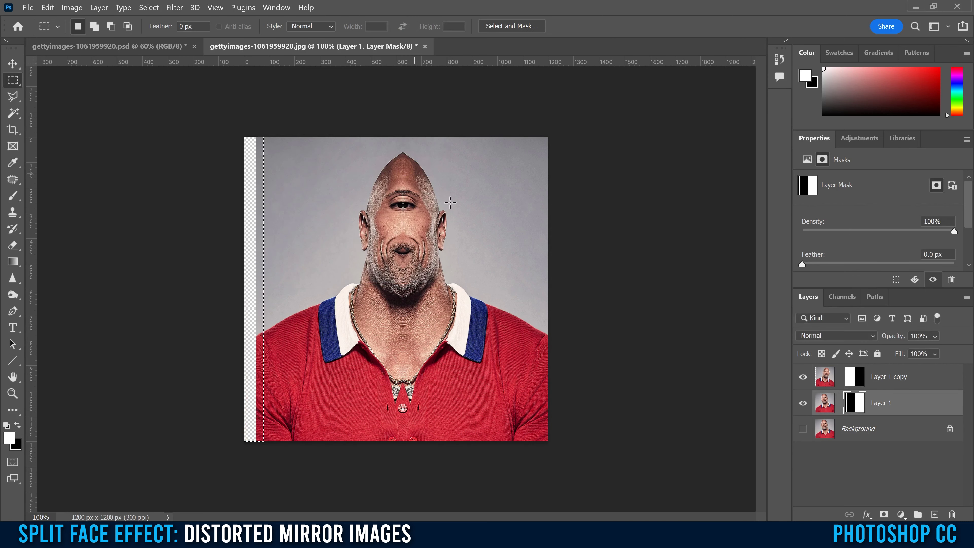
{"action": "left_click", "coordinate": [593, 279]}
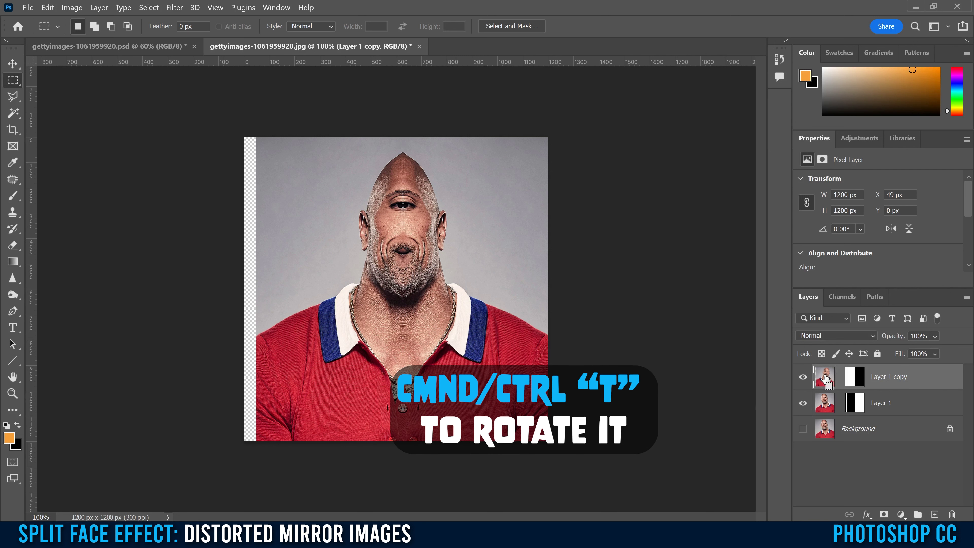
Rotate the Layer 1 copy image 7° inside its mask with Free Transform and apply it
{"action": "key", "text": "ctrl+t"}
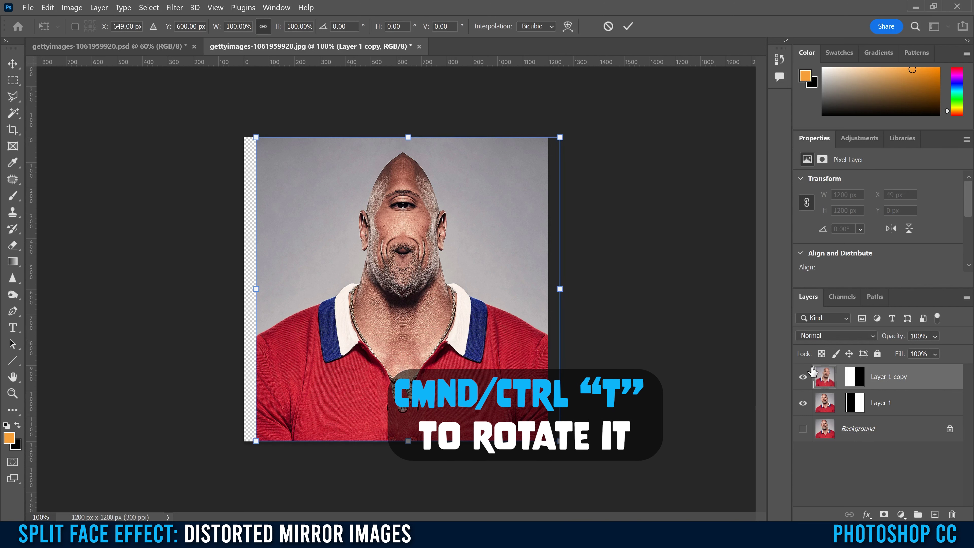
{"action": "left_click_drag", "start_coordinate": [569, 120], "coordinate": [595, 139]}
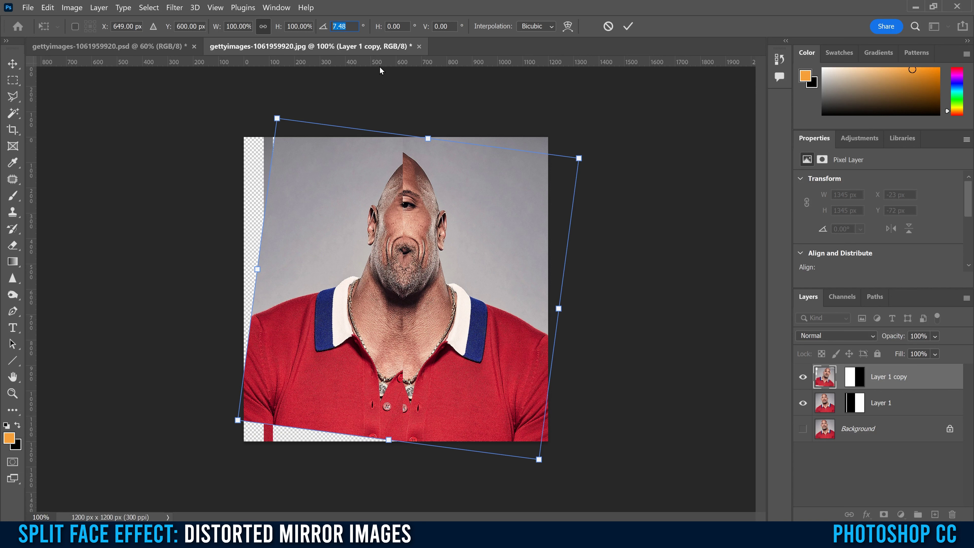
{"action": "type", "text": "7"}
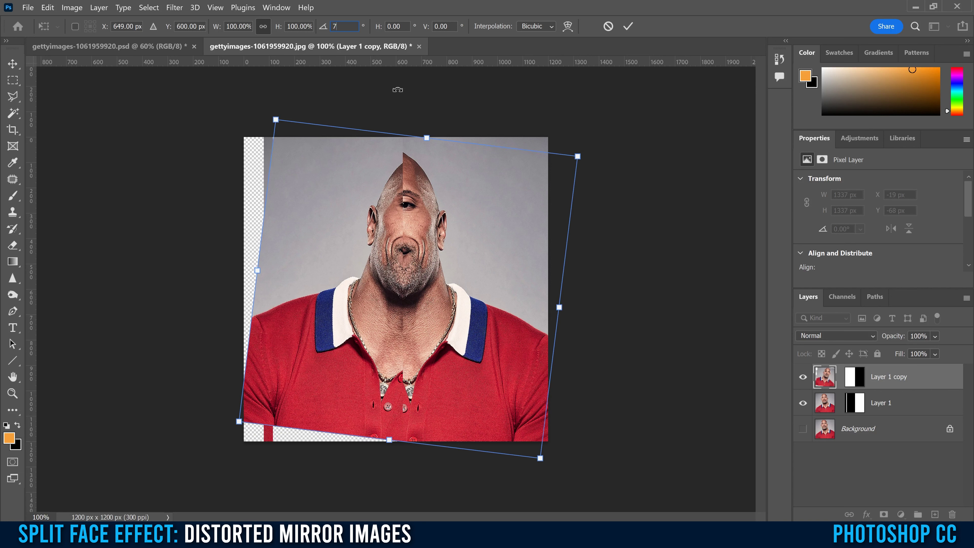
{"action": "left_click", "coordinate": [629, 30]}
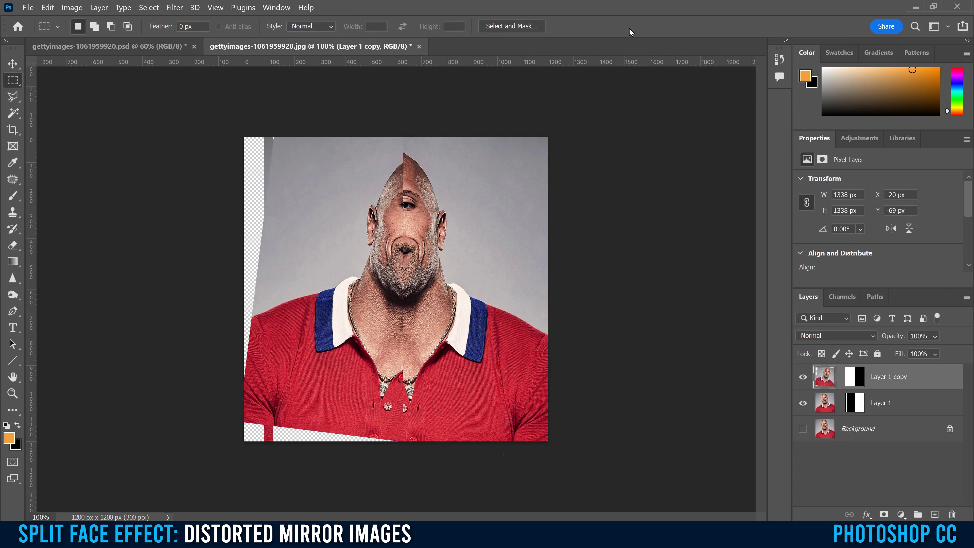
Rotate the Layer 1 image -7° inside its mask with Free Transform and apply it
{"action": "left_click", "coordinate": [826, 403]}
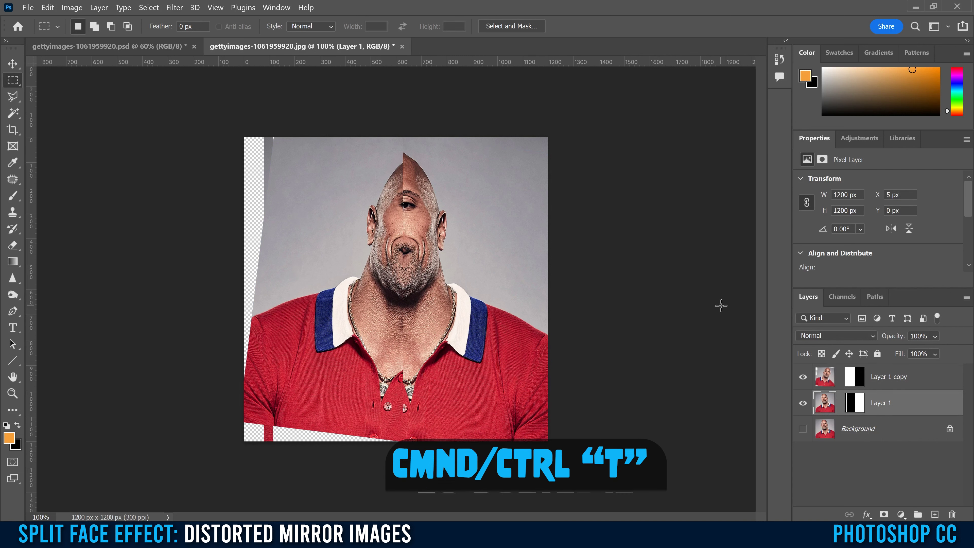
{"action": "key", "text": "ctrl+t"}
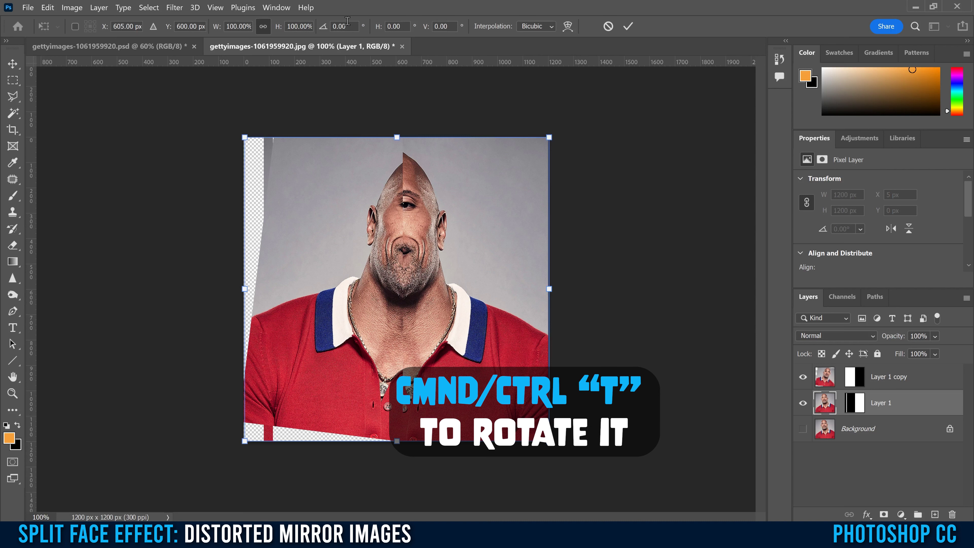
{"action": "left_click_drag", "start_coordinate": [347, 27], "coordinate": [331, 29]}
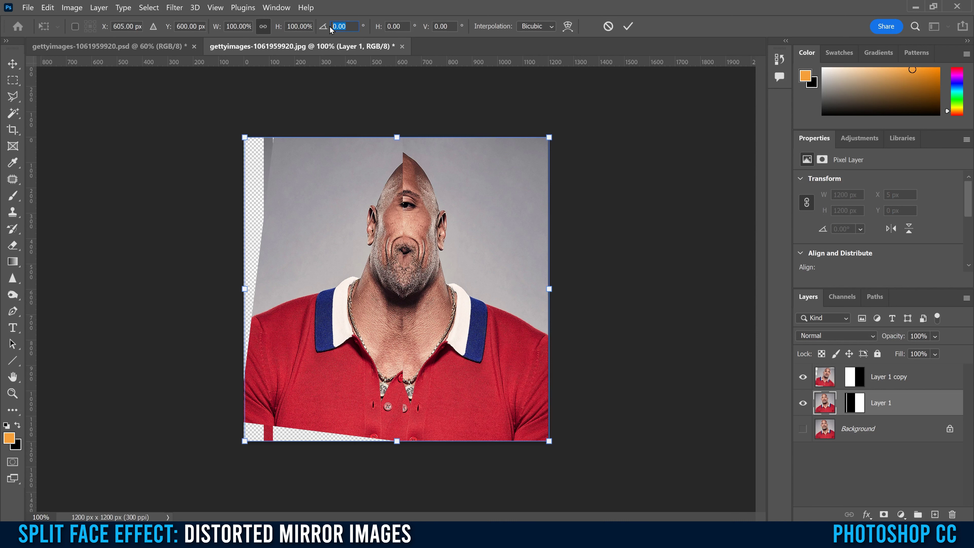
{"action": "type", "text": "-7"}
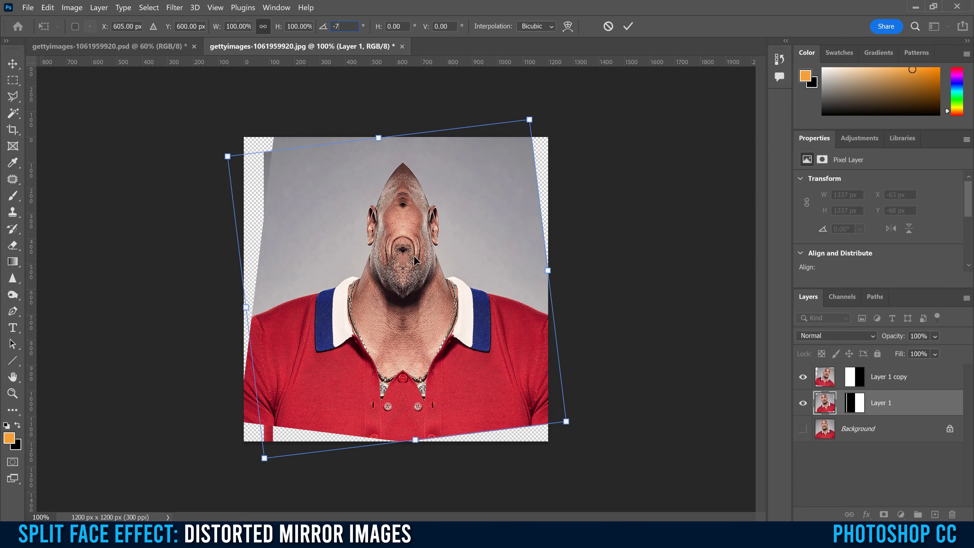
{"action": "left_click", "coordinate": [627, 26]}
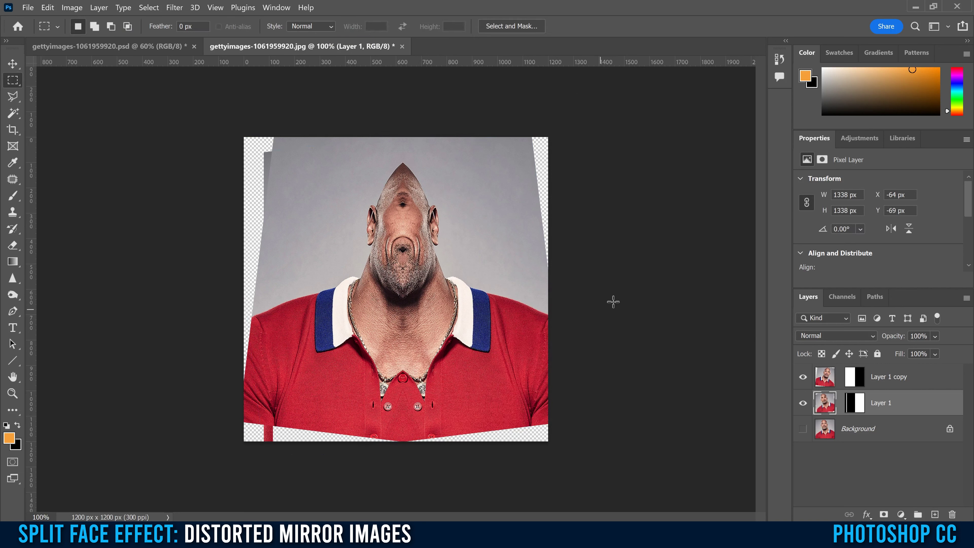
Nudge the rotated Layer 1 copy image left inside its mask to X -60 px
{"action": "left_click", "coordinate": [9, 65]}
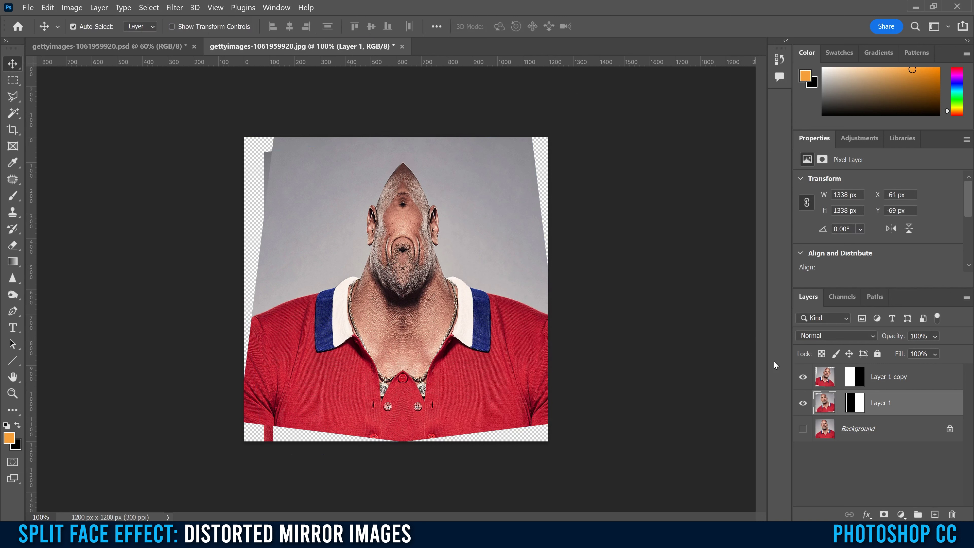
{"action": "left_click", "coordinate": [825, 378]}
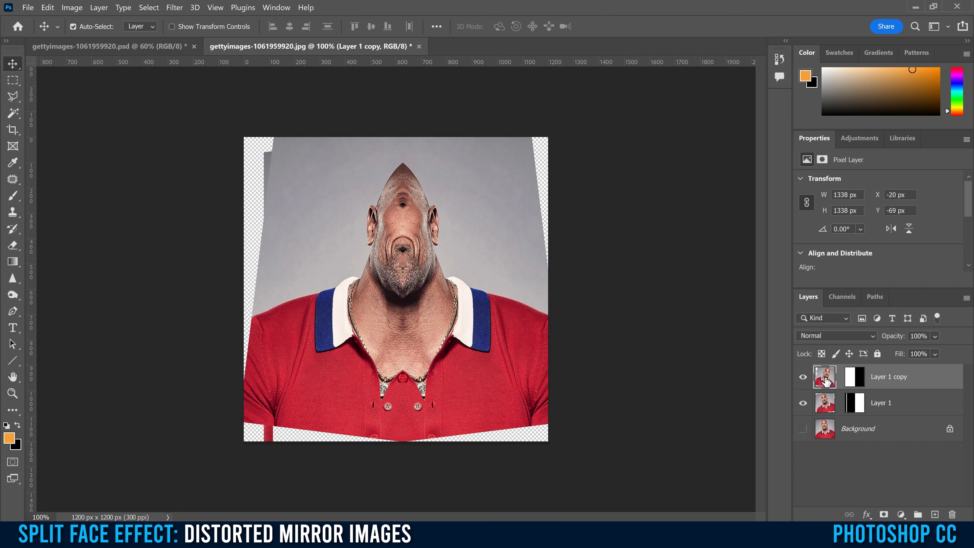
{"action": "key", "text": "Left"}
{"action": "key", "text": "Left"}
{"action": "key", "text": "Left"}
{"action": "key", "text": "Left"}
{"action": "key", "text": "Left"}
{"action": "key", "text": "Left"}
{"action": "key", "text": "Left"}
{"action": "key", "text": "Left"}
{"action": "key", "text": "Left"}
{"action": "key", "text": "Left"}
{"action": "key", "text": "Left"}
{"action": "key", "text": "Left"}
{"action": "key", "text": "Left"}
{"action": "key", "text": "Left"}
{"action": "key", "text": "Left"}
{"action": "key", "text": "Left"}
{"action": "key", "text": "Left"}
{"action": "key", "text": "Left"}
{"action": "key", "text": "Left"}
{"action": "key", "text": "Left"}
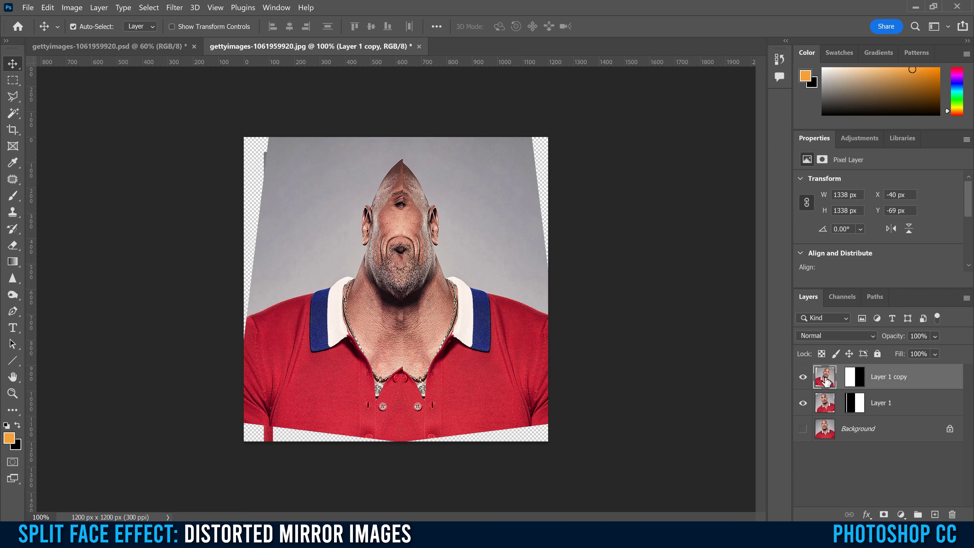
{"action": "key", "text": "Left"}
{"action": "key", "text": "Left"}
{"action": "key", "text": "Left"}
{"action": "key", "text": "Left"}
{"action": "key", "text": "Left"}
{"action": "key", "text": "Left"}
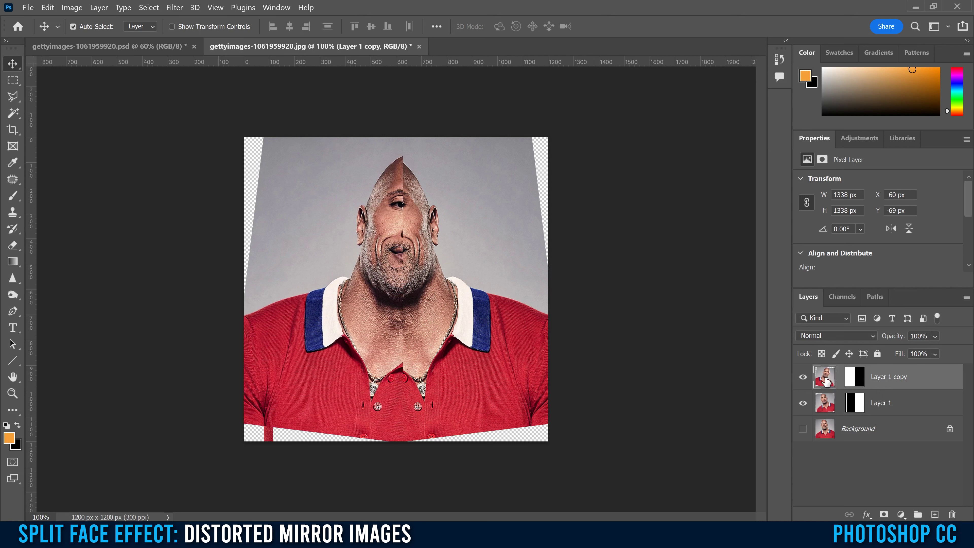
Nudge the rotated Layer 1 image right inside its mask to X -25 px
{"action": "left_click", "coordinate": [828, 405]}
{"action": "key", "text": "Right"}
{"action": "key", "text": "Right"}
{"action": "key", "text": "Right"}
{"action": "key", "text": "Right"}
{"action": "key", "text": "Right"}
{"action": "key", "text": "Right"}
{"action": "key", "text": "Right"}
{"action": "key", "text": "Right"}
{"action": "key", "text": "Right"}
{"action": "key", "text": "Right"}
{"action": "key", "text": "Right"}
{"action": "key", "text": "Right"}
{"action": "key", "text": "Right"}
{"action": "key", "text": "Right"}
{"action": "key", "text": "Right"}
{"action": "key", "text": "Right"}
{"action": "key", "text": "Right"}
{"action": "key", "text": "Right"}
{"action": "key", "text": "Right"}
{"action": "key", "text": "Right"}
{"action": "key", "text": "Right"}
{"action": "key", "text": "Right"}
{"action": "key", "text": "Right"}
{"action": "key", "text": "Right"}
{"action": "key", "text": "Right"}
{"action": "key", "text": "Right"}
{"action": "key", "text": "Right"}
{"action": "key", "text": "Right"}
{"action": "key", "text": "Right"}
{"action": "key", "text": "Right"}
{"action": "key", "text": "Right"}
{"action": "key", "text": "Right"}
{"action": "key", "text": "Right"}
{"action": "key", "text": "Right"}
{"action": "key", "text": "Right"}
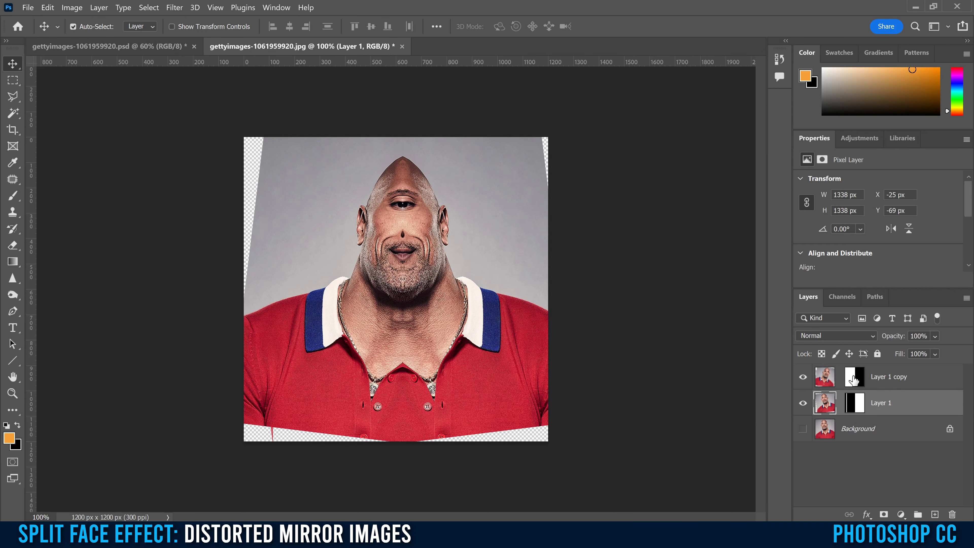
Invert the layer masks of both Layer 1 copy and Layer 1 to show the opposite halves of the face
{"action": "left_click", "coordinate": [854, 380]}
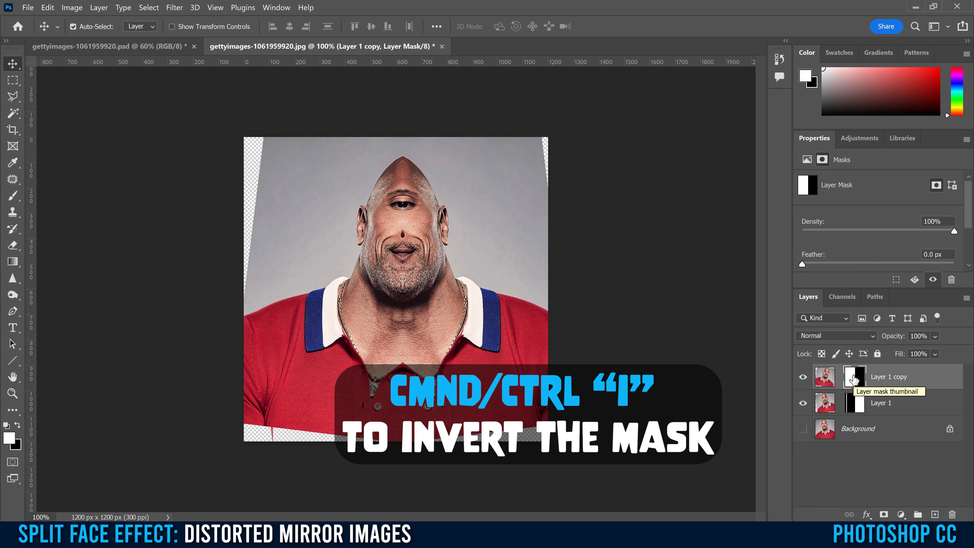
{"action": "key", "text": "ctrl+i"}
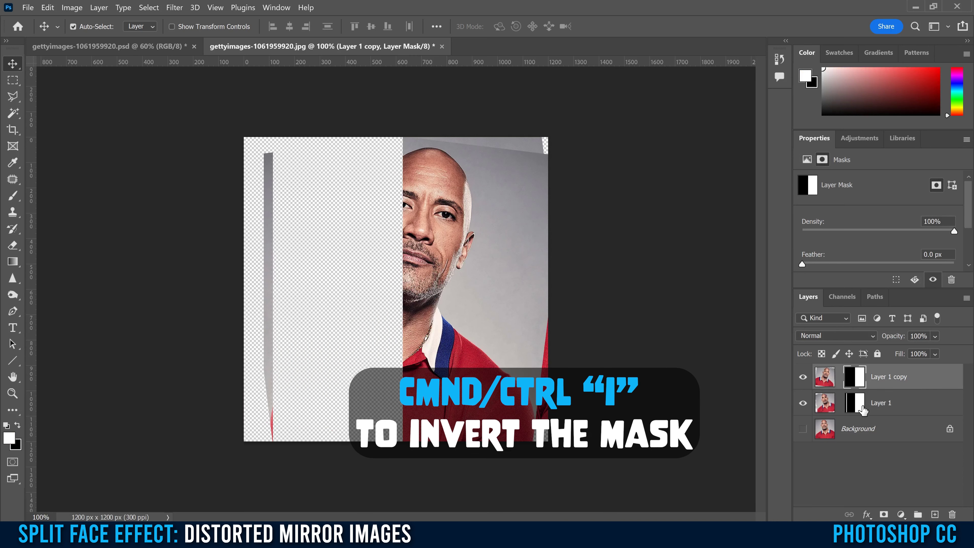
{"action": "left_click", "coordinate": [917, 412]}
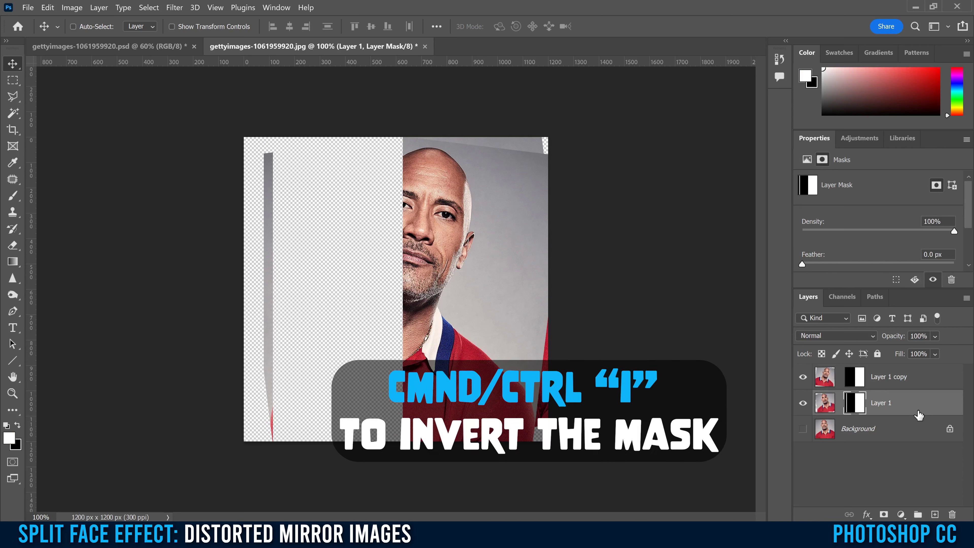
{"action": "key", "text": "ctrl+i"}
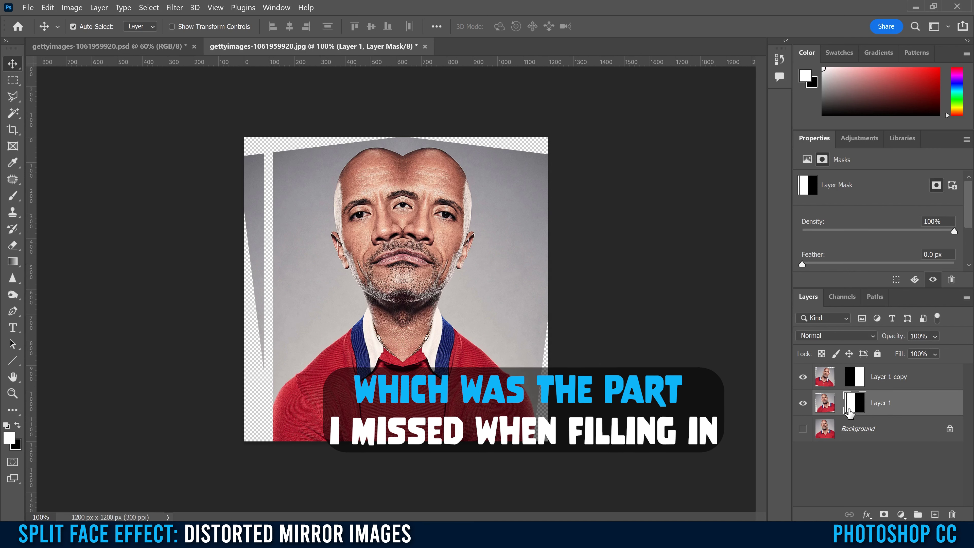
Fill the missed strip along the left edge of the Layer 1 mask with white and deselect
{"action": "key", "text": "m"}
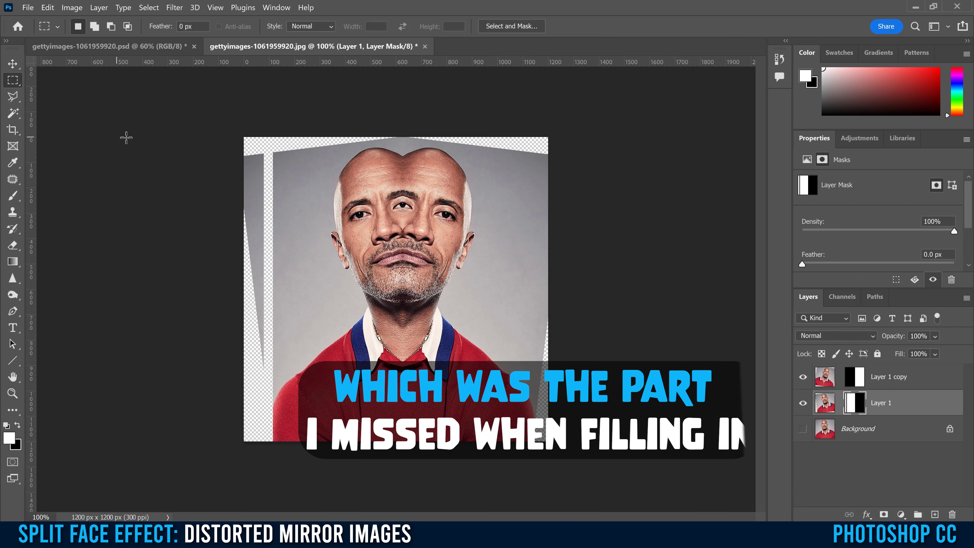
{"action": "left_click_drag", "start_coordinate": [217, 117], "coordinate": [276, 466]}
{"action": "left_click", "coordinate": [47, 7]}
{"action": "left_click", "coordinate": [57, 187]}
{"action": "left_click", "coordinate": [346, 165]}
{"action": "left_click", "coordinate": [325, 288]}
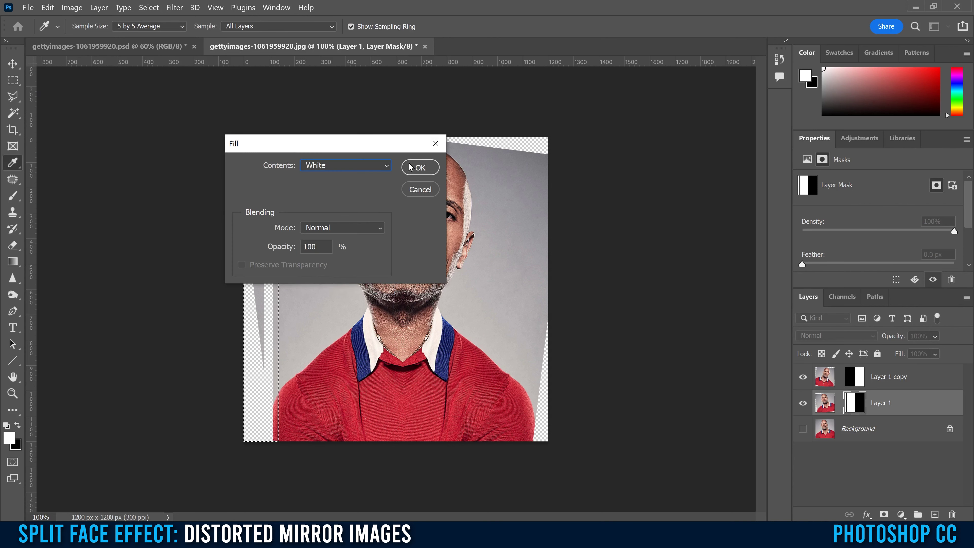
{"action": "left_click", "coordinate": [420, 167]}
{"action": "key", "text": "ctrl+d"}
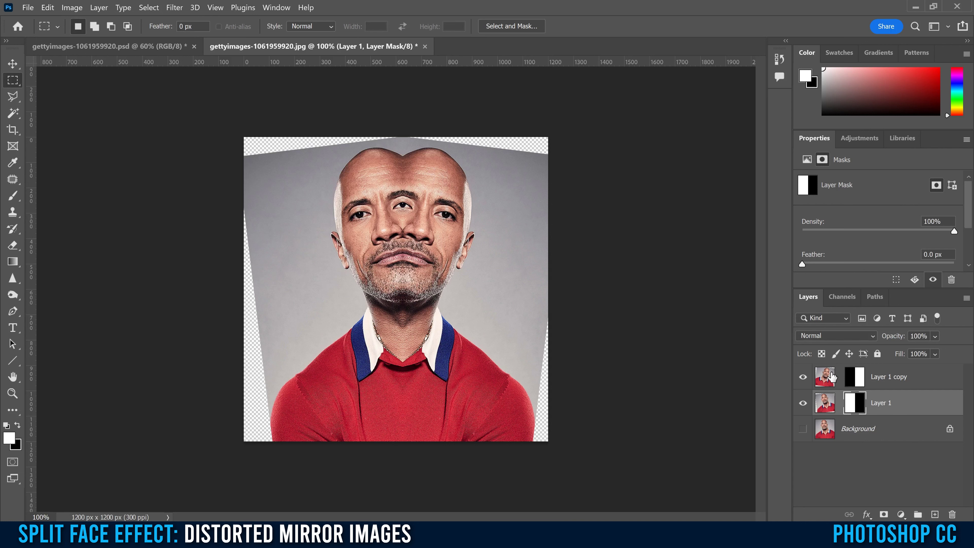
Duplicate Layer 1 copy and Layer 1 together and merge the two duplicates into a single layer
{"action": "left_click", "coordinate": [918, 380]}
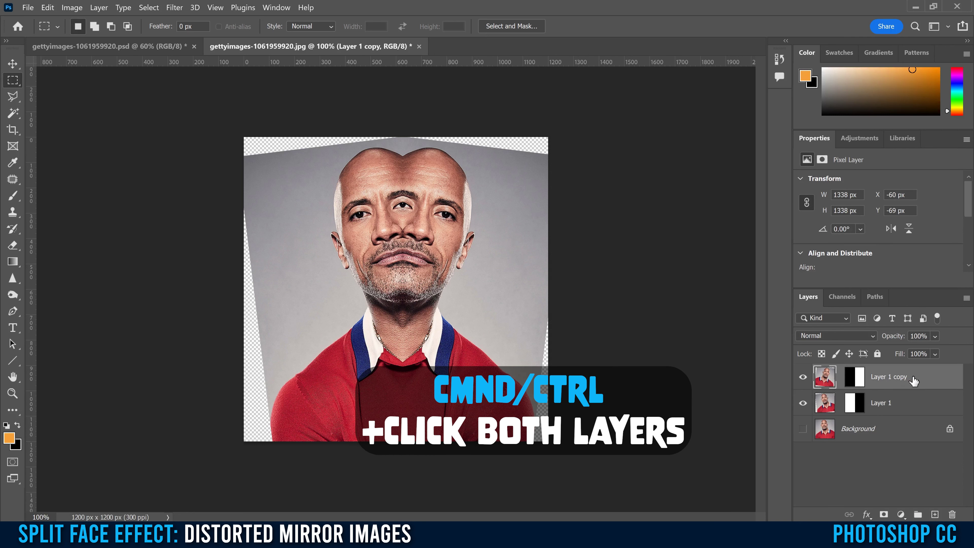
{"action": "left_click", "coordinate": [899, 413], "text": "ctrl"}
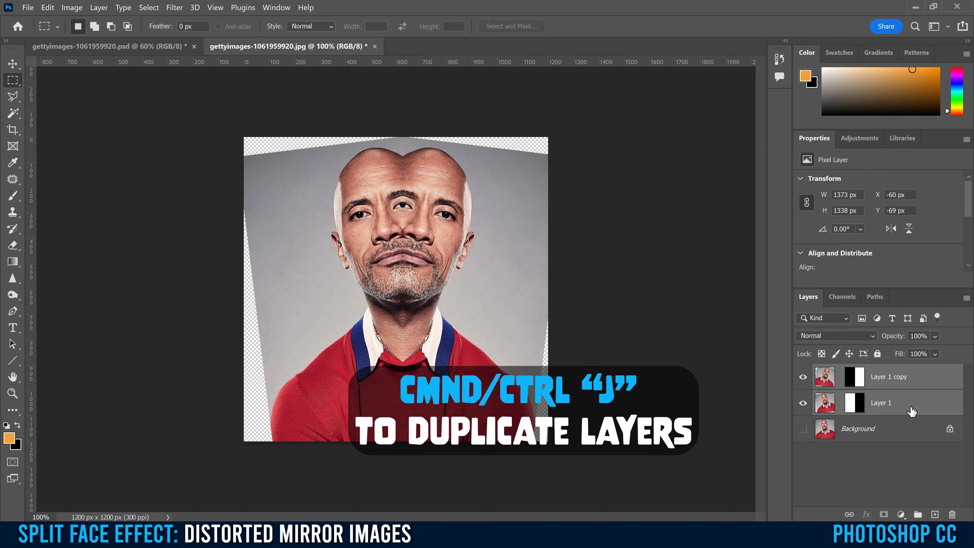
{"action": "key", "text": "ctrl+j"}
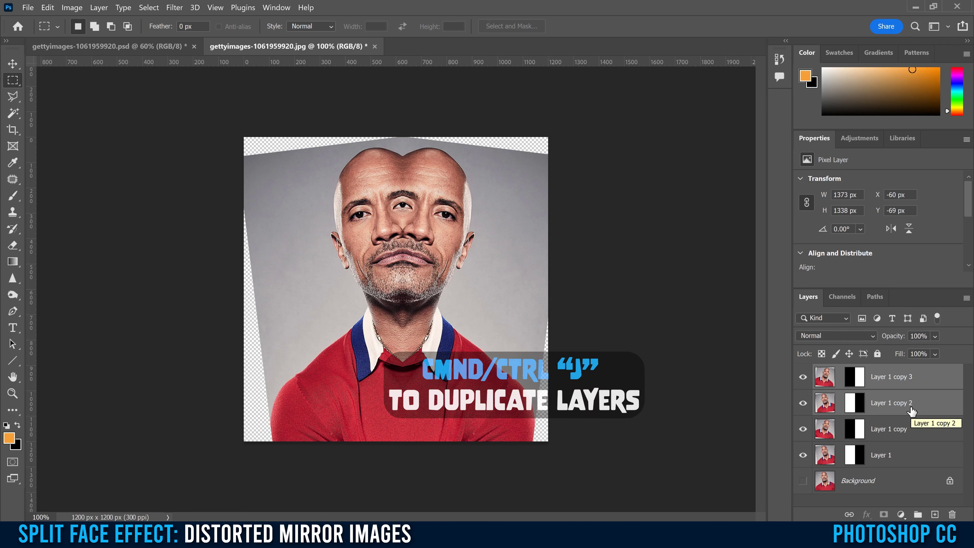
{"action": "key", "text": "ctrl+e"}
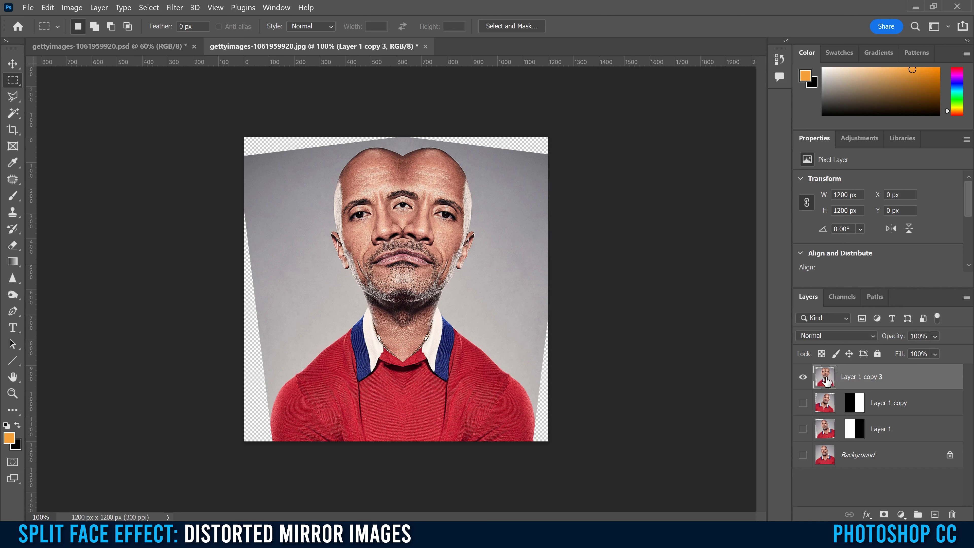
Outline the transparent gaps along the image's top edge on the merged layer with the Polygonal Lasso
{"action": "left_click", "coordinate": [11, 101]}
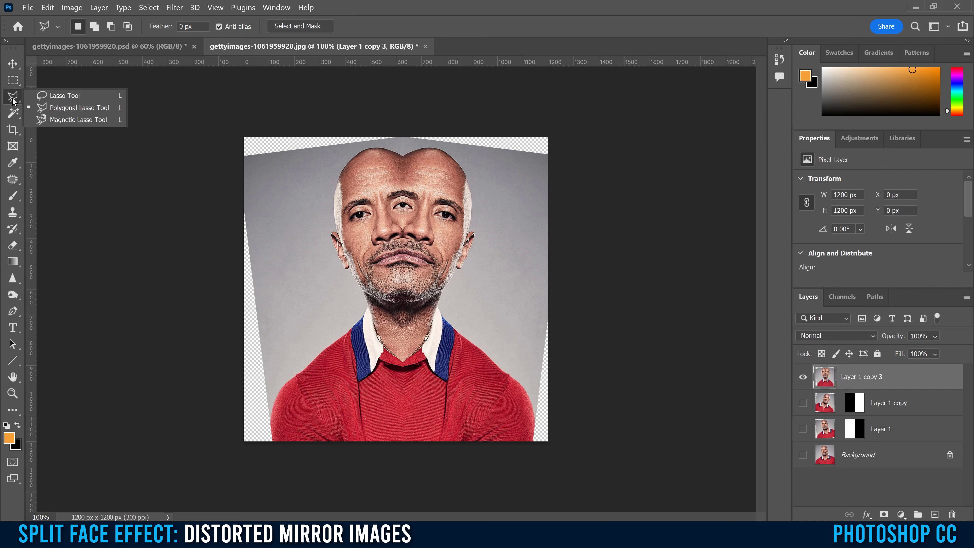
{"action": "left_click", "coordinate": [75, 108]}
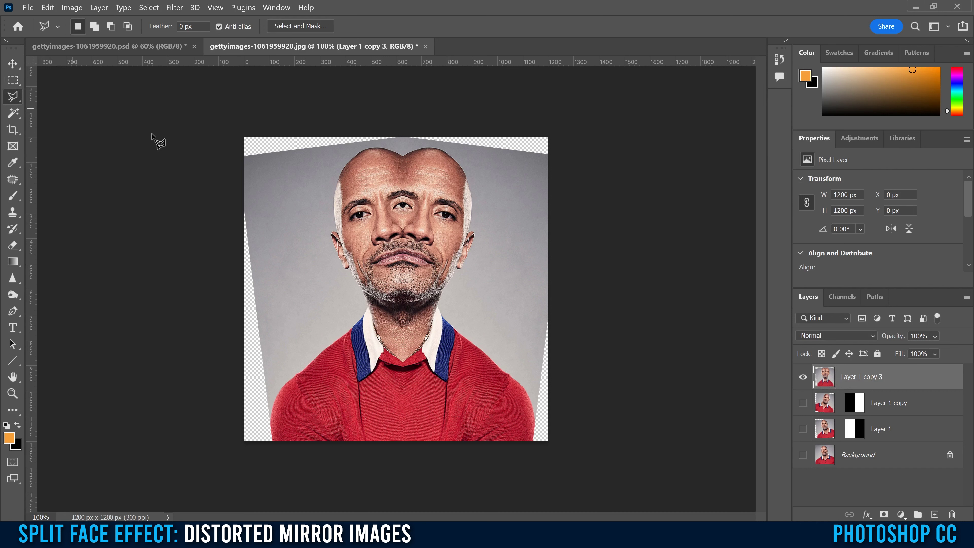
{"action": "left_click", "coordinate": [401, 141]}
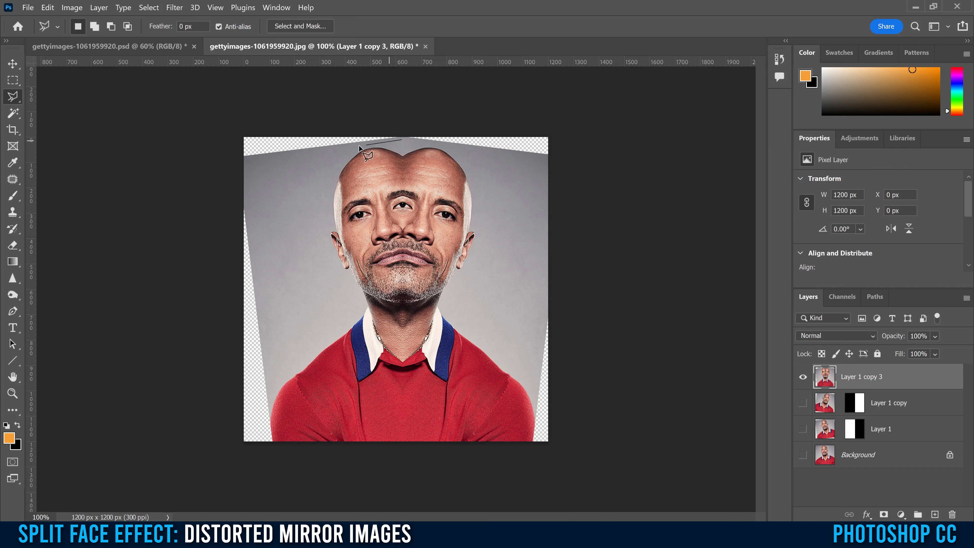
{"action": "left_click", "coordinate": [235, 163]}
{"action": "left_click", "coordinate": [236, 124]}
{"action": "left_click", "coordinate": [575, 129]}
{"action": "left_click", "coordinate": [560, 164]}
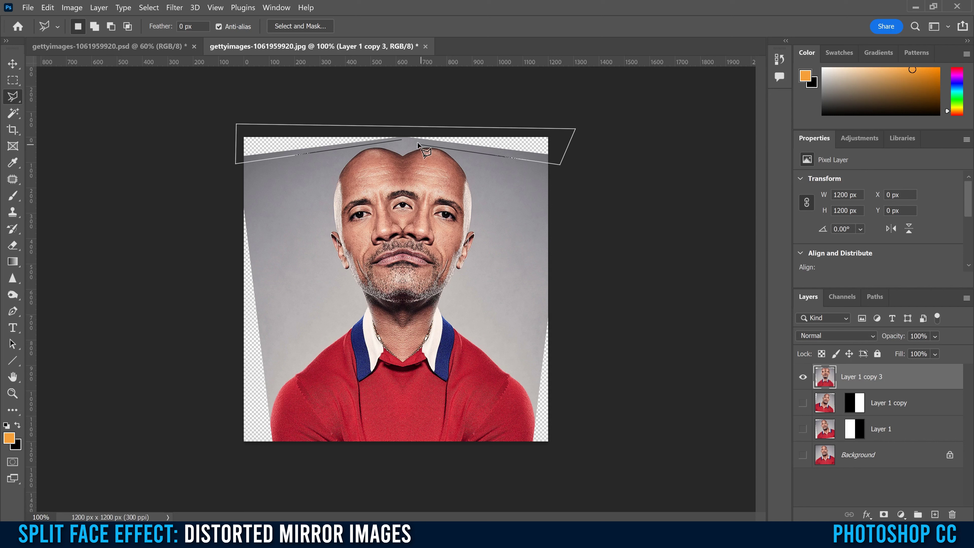
{"action": "left_click", "coordinate": [401, 141]}
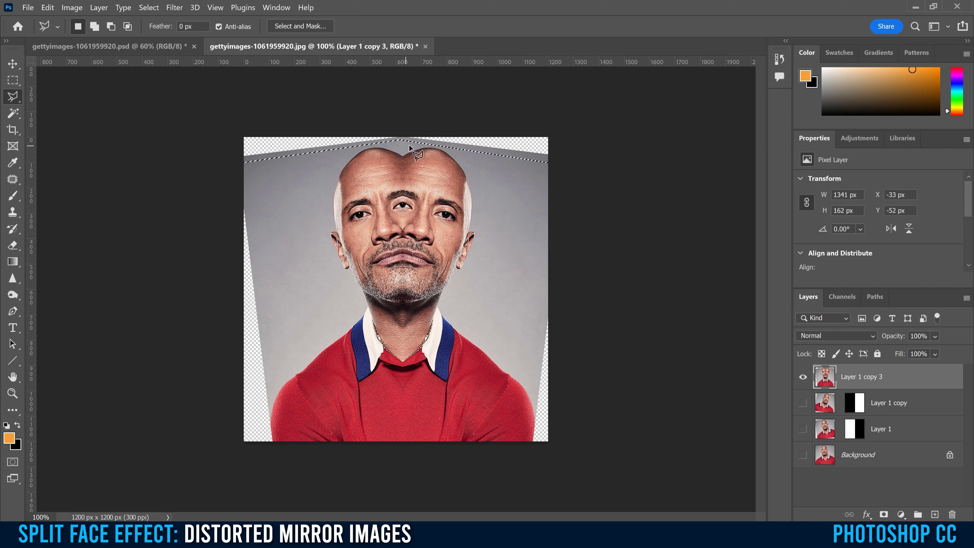
Fill the selected top-edge area with Content-Aware contents at 100% opacity, with Color Adaptation on
{"action": "left_click", "coordinate": [47, 7]}
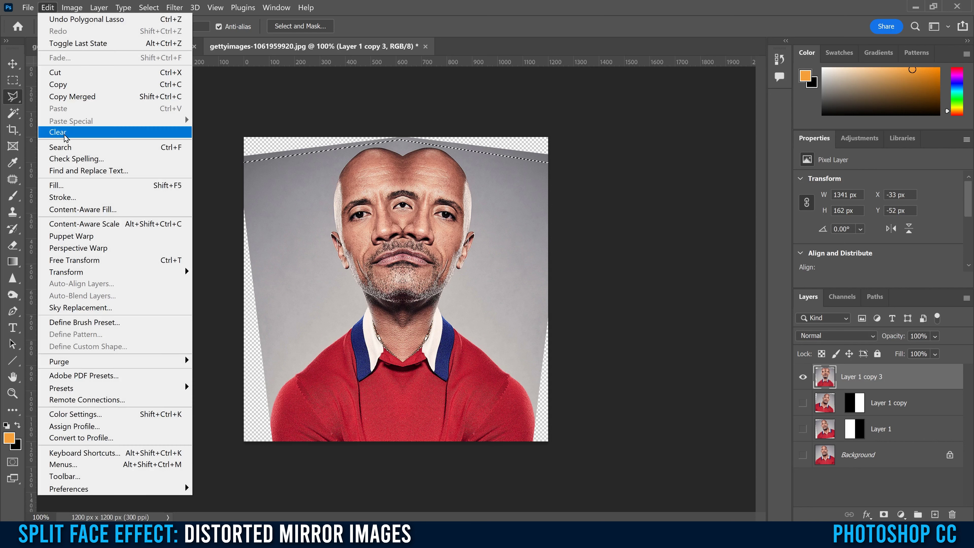
{"action": "left_click", "coordinate": [61, 185]}
{"action": "left_click", "coordinate": [328, 165]}
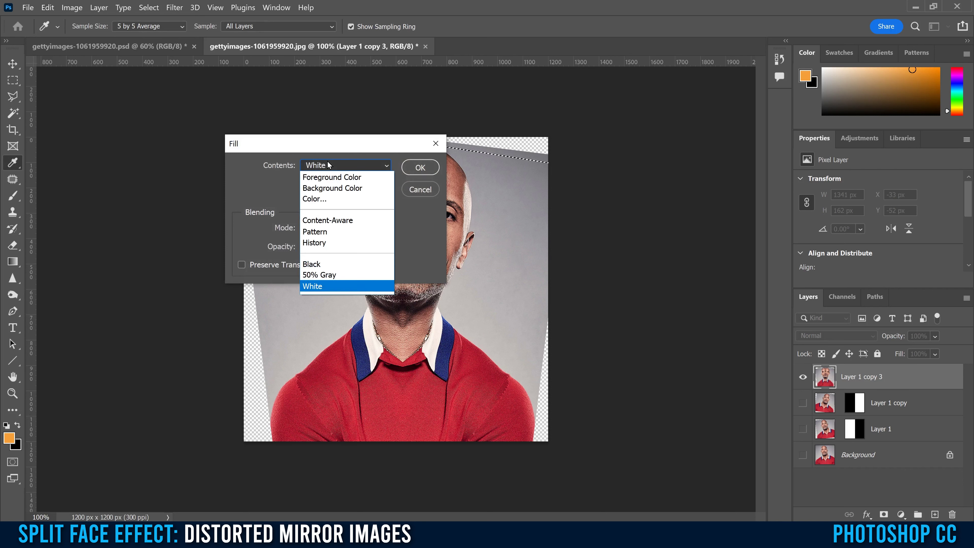
{"action": "left_click", "coordinate": [346, 221]}
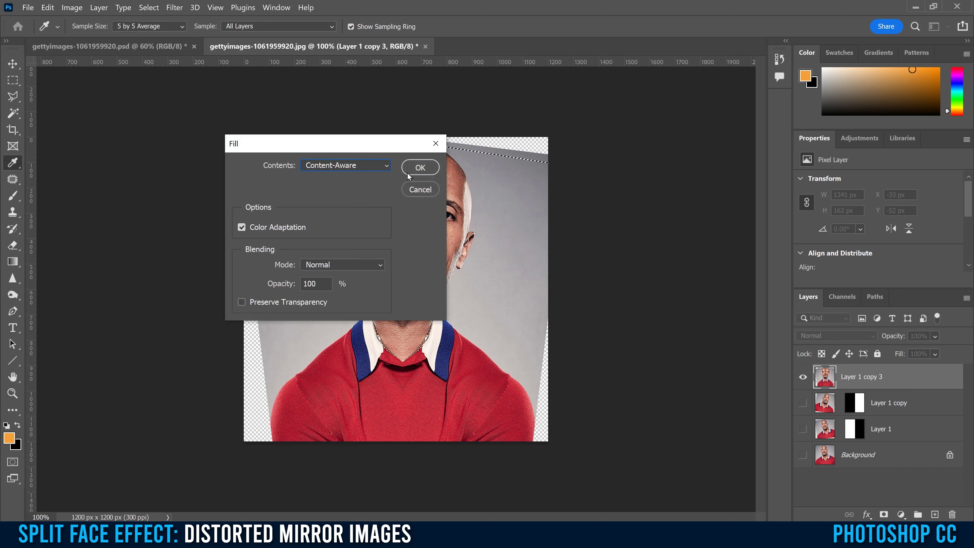
{"action": "left_click", "coordinate": [420, 167]}
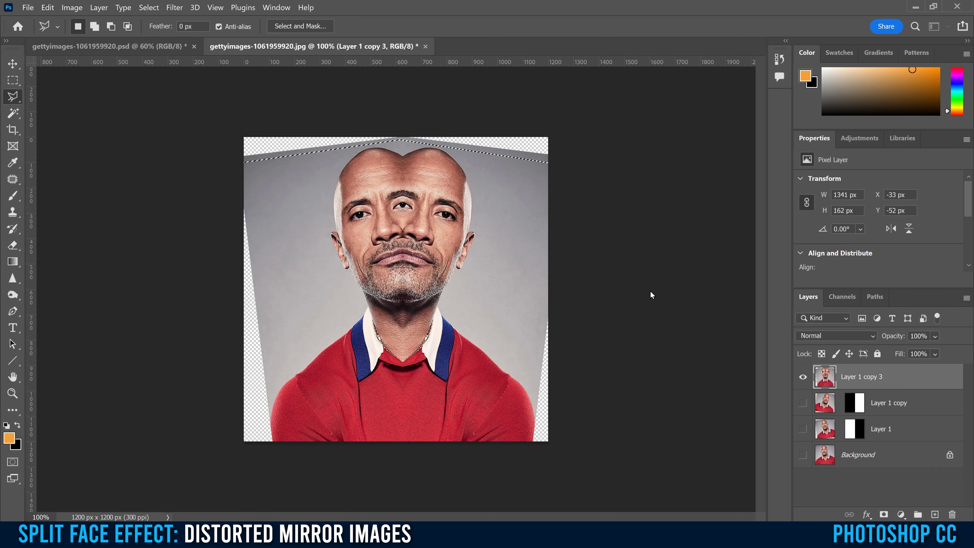
Select the transparent wedge at the image's lower right edge with the Polygonal Lasso and fill it with Content-Aware
{"action": "left_click", "coordinate": [614, 339]}
{"action": "left_click", "coordinate": [558, 305]}
{"action": "left_click", "coordinate": [545, 312]}
{"action": "left_click", "coordinate": [528, 452]}
{"action": "left_click", "coordinate": [582, 460]}
{"action": "left_click", "coordinate": [616, 342]}
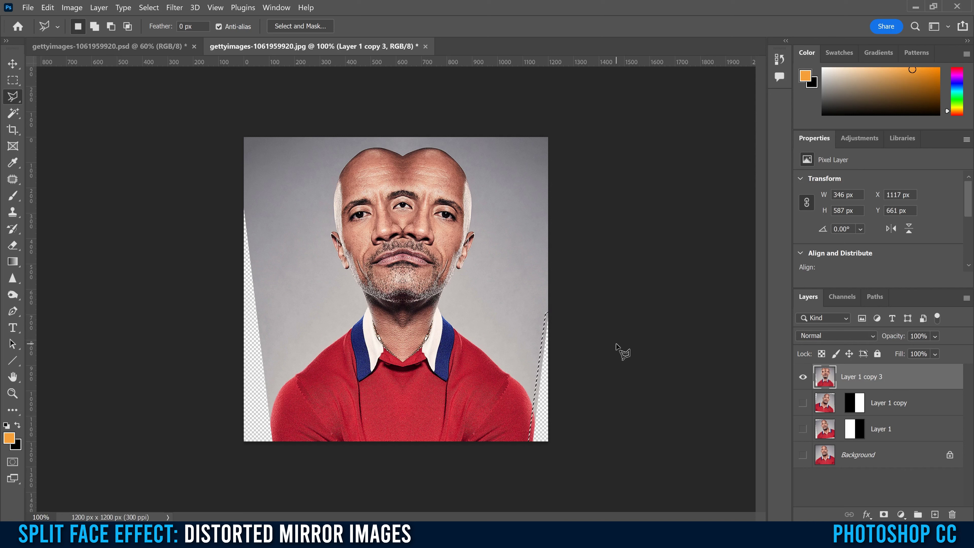
{"action": "left_click", "coordinate": [47, 8]}
{"action": "left_click", "coordinate": [63, 186]}
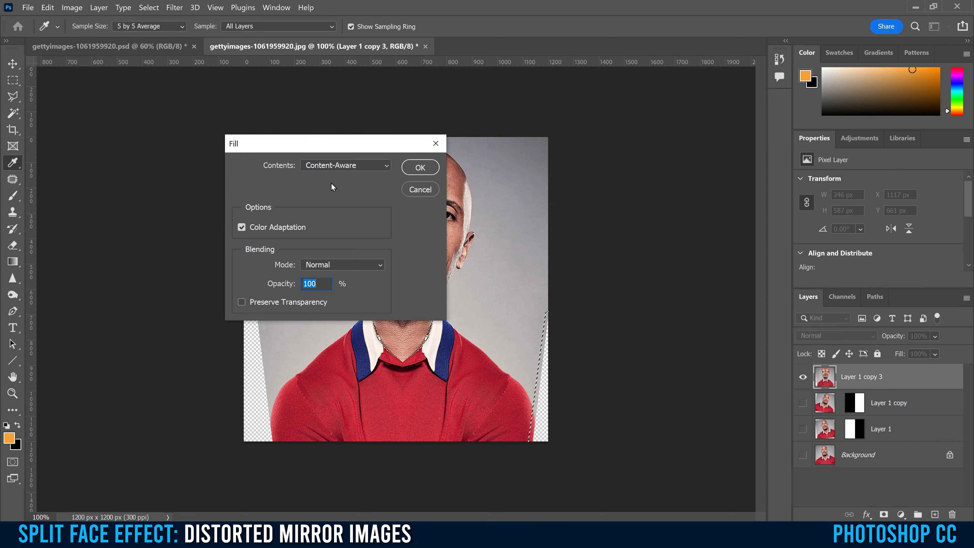
{"action": "left_click", "coordinate": [419, 167]}
Start a Polygonal Lasso outline around the transparent wedge along the image's left edge
{"action": "left_click", "coordinate": [244, 191]}
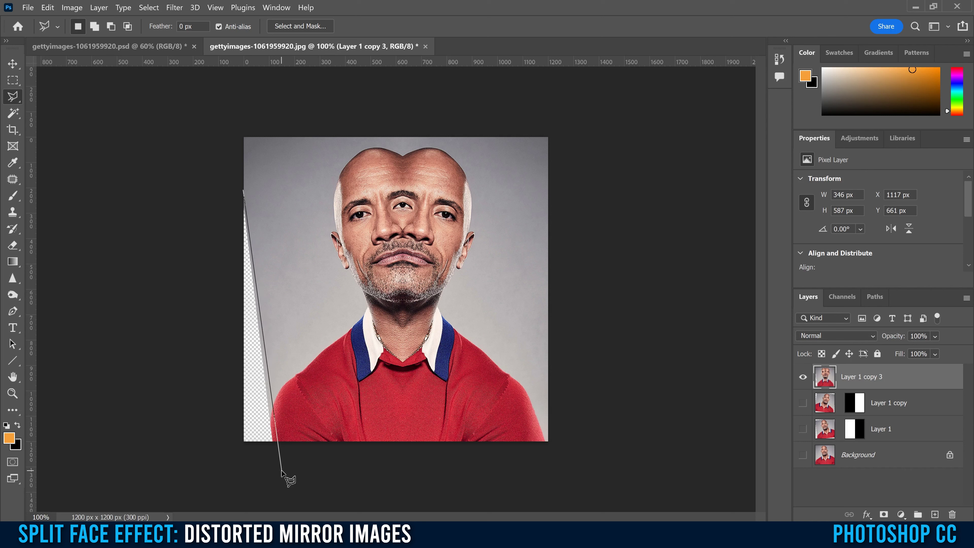